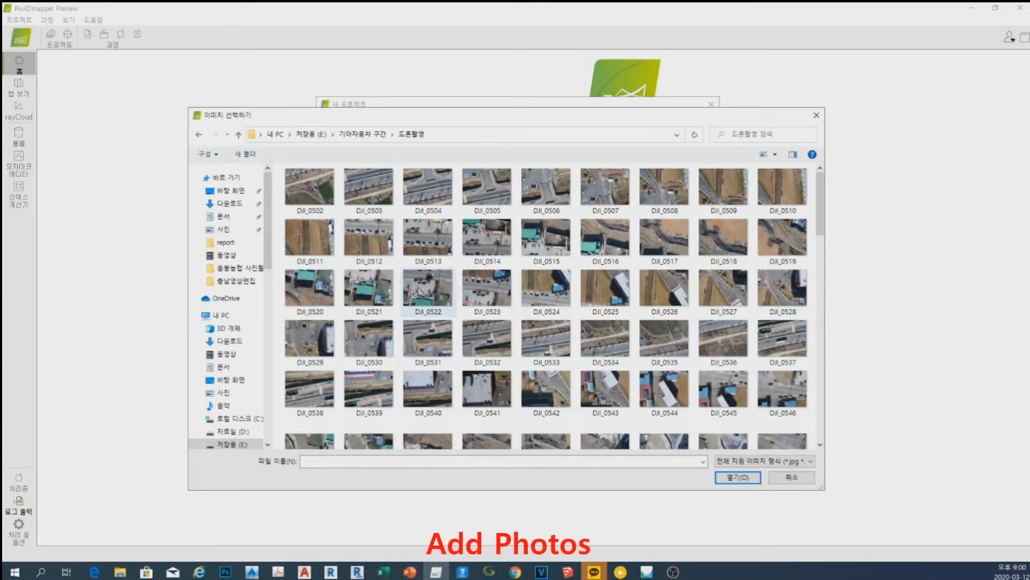
Add the drone photos from the 드론촬영 folder to the new project and accept the image properties.
click(737, 477)
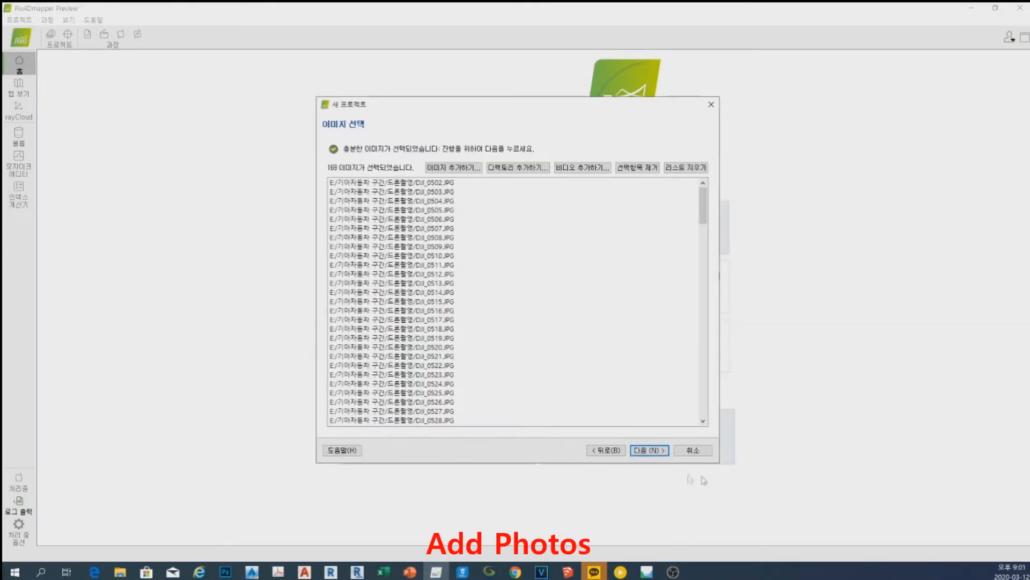
click(651, 450)
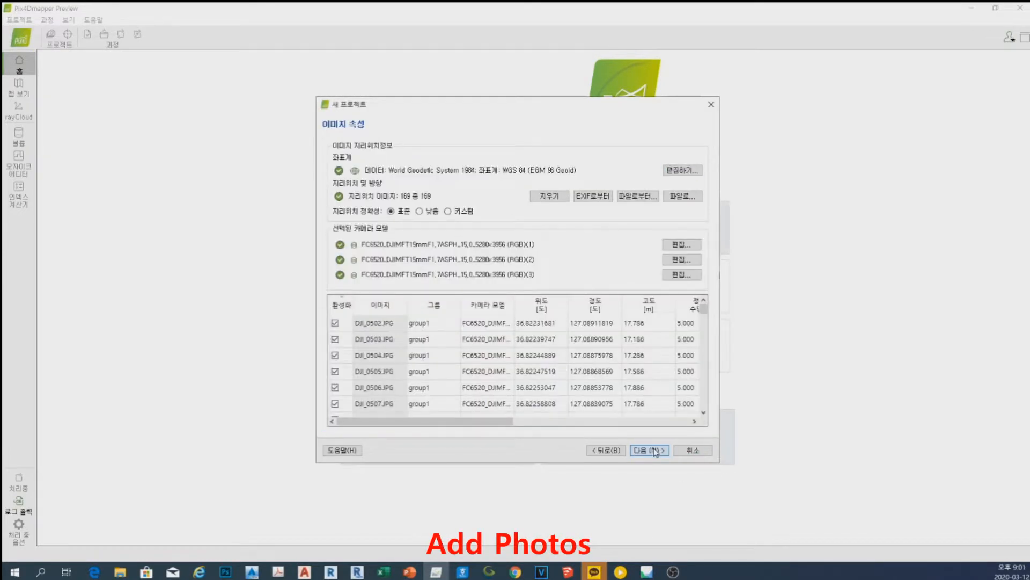
click(652, 450)
Set the known output coordinate system to EPSG 5186 through the advanced coordinate options and finish the project with the 3D Maps template.
click(364, 235)
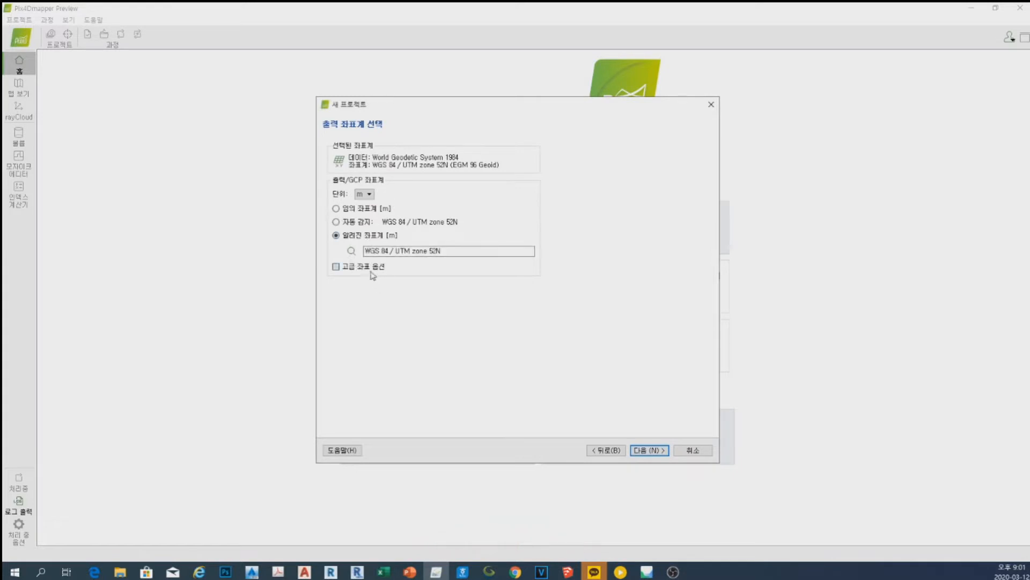
click(375, 267)
click(477, 269)
click(571, 276)
scroll(569, 365, down, 5)
scroll(570, 367, down, 5)
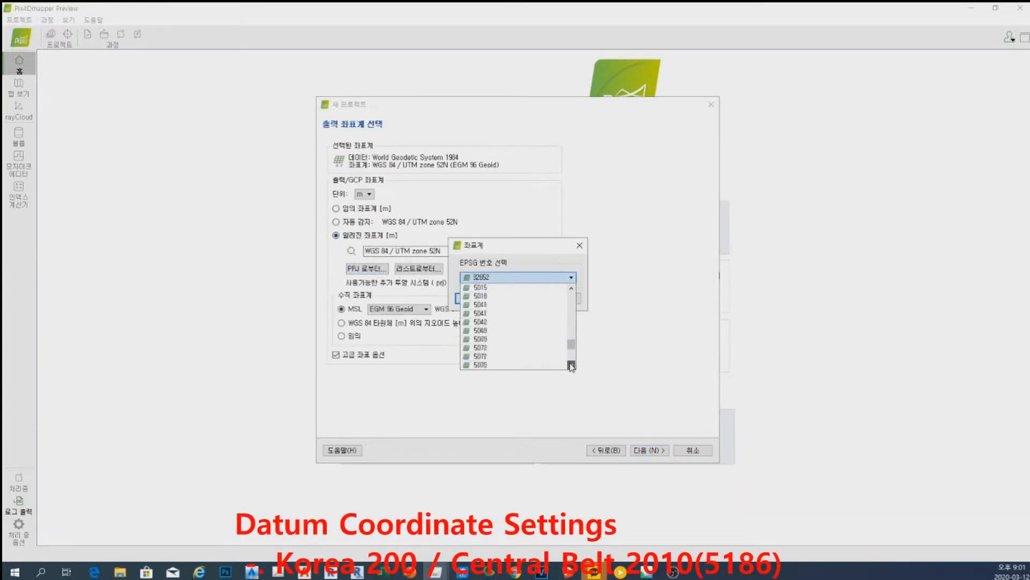
scroll(572, 366, down, 20)
click(488, 349)
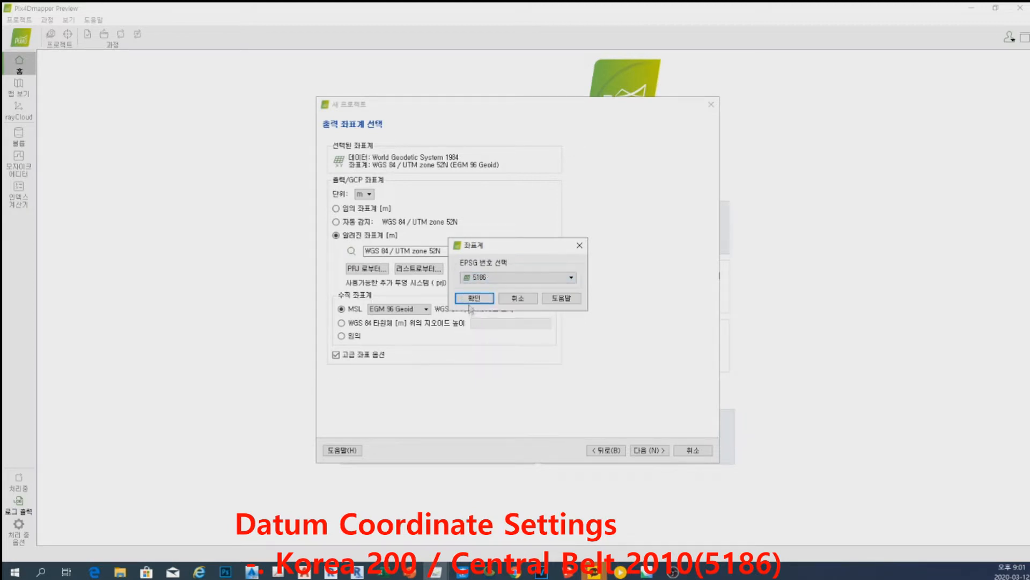
click(476, 296)
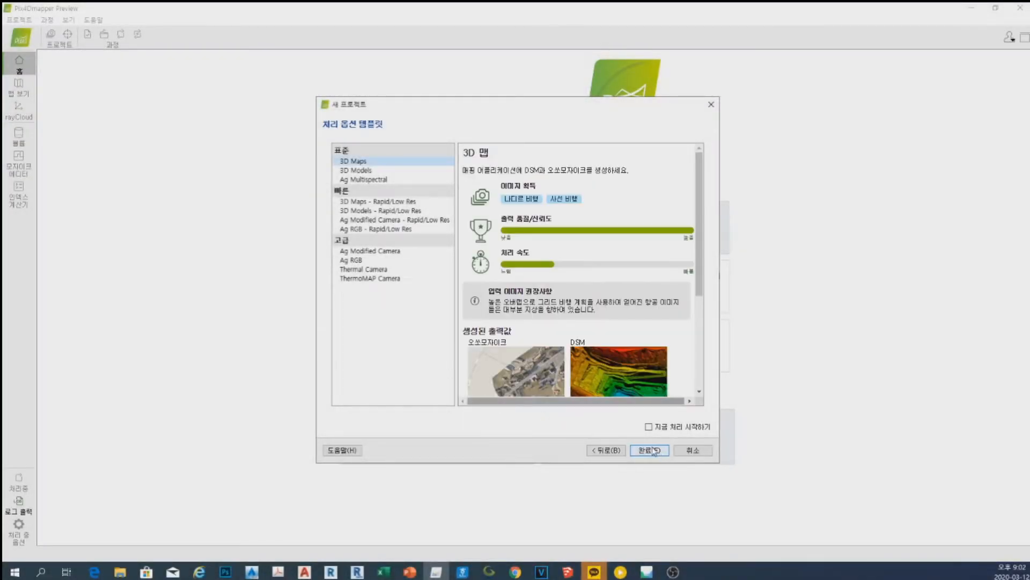
click(650, 451)
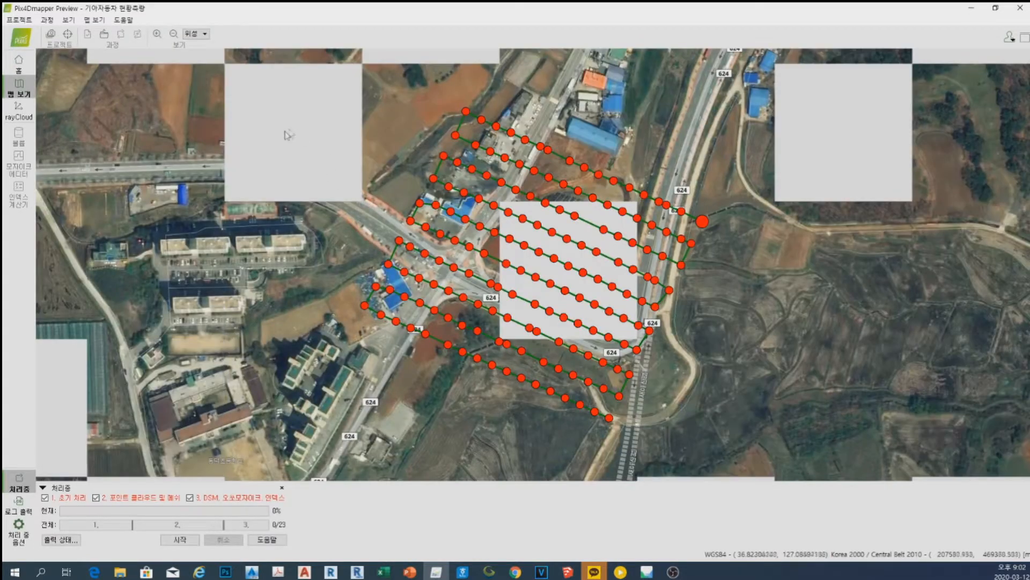
Draw a processing area polygon on the map around the outermost image positions of the flight path.
click(98, 20)
mouse_move(127, 34)
click(180, 35)
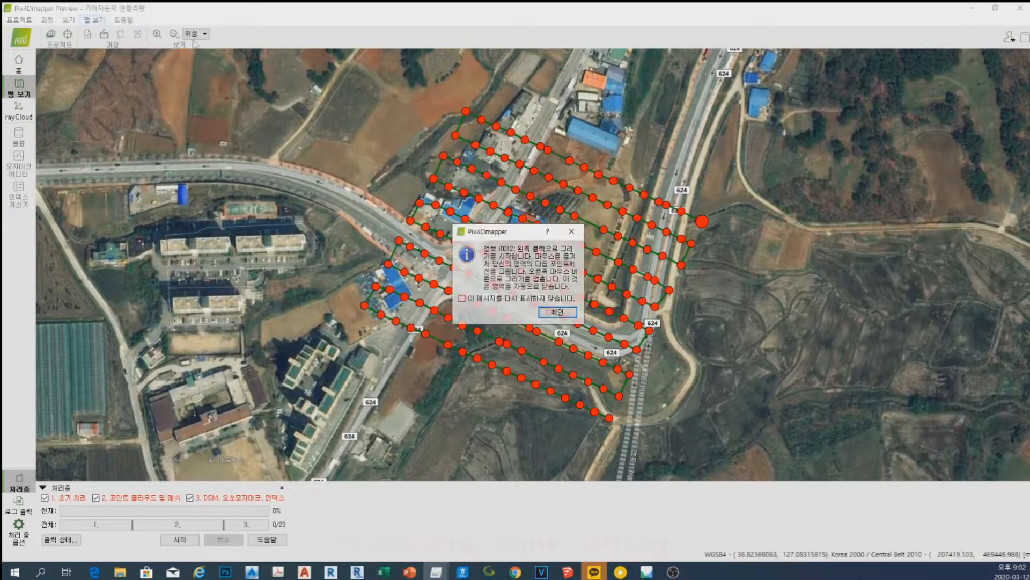
click(563, 311)
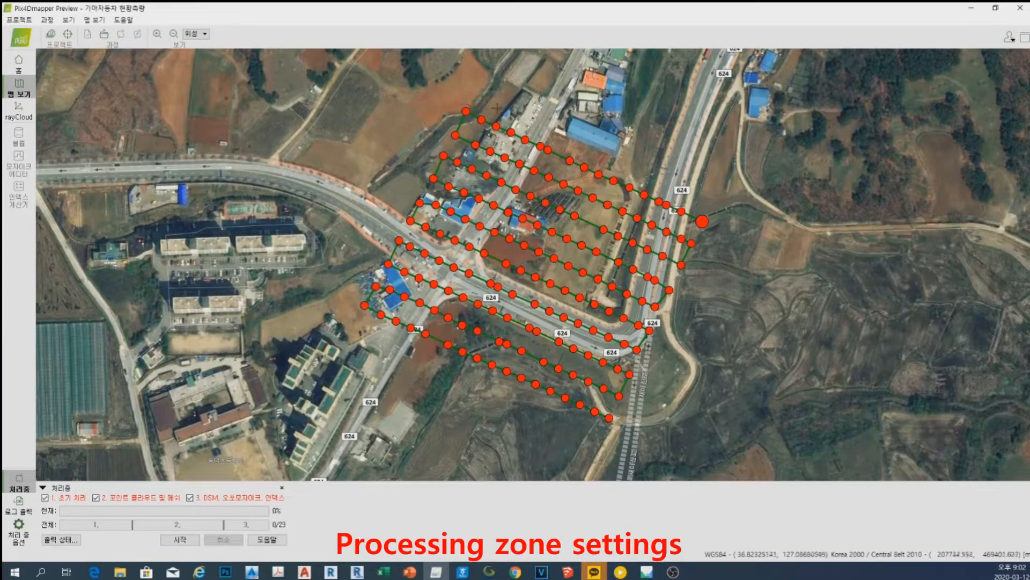
click(468, 104)
click(706, 218)
click(615, 427)
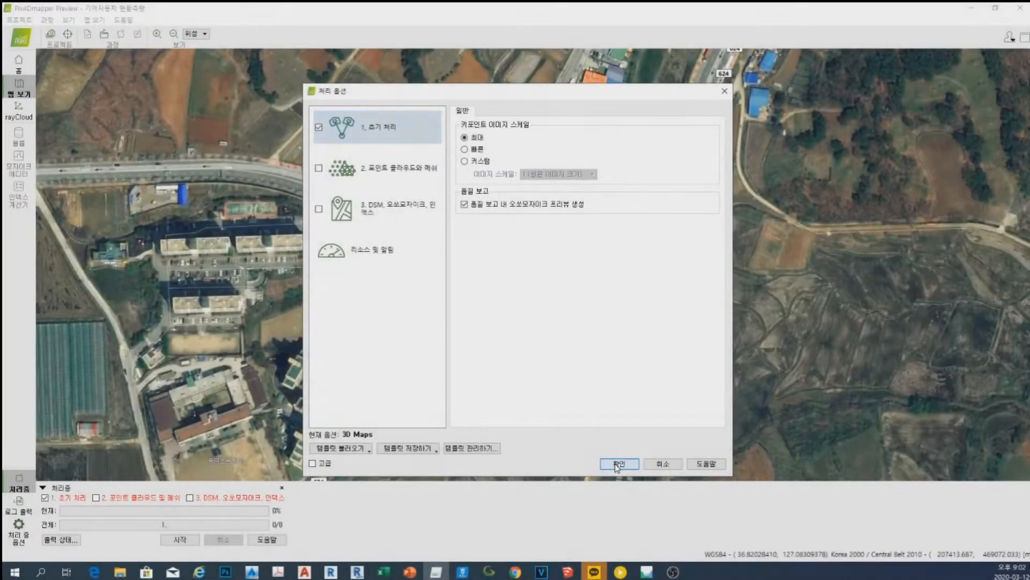
Accept the processing options with full keypoint image scale and start processing with only initial processing enabled.
click(619, 463)
click(180, 539)
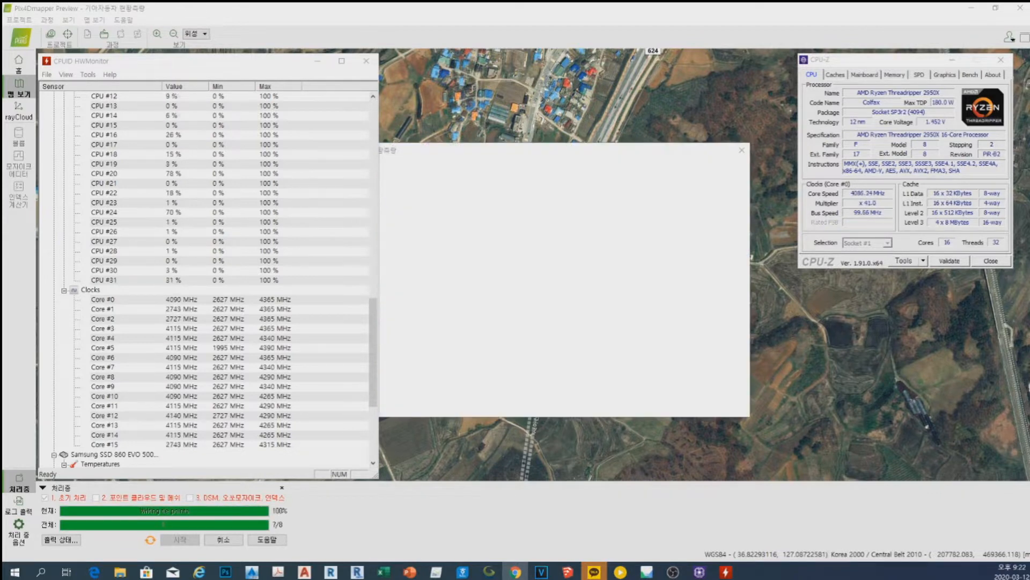
Close the HWMonitor and CPU-Z windows.
click(374, 64)
click(1001, 59)
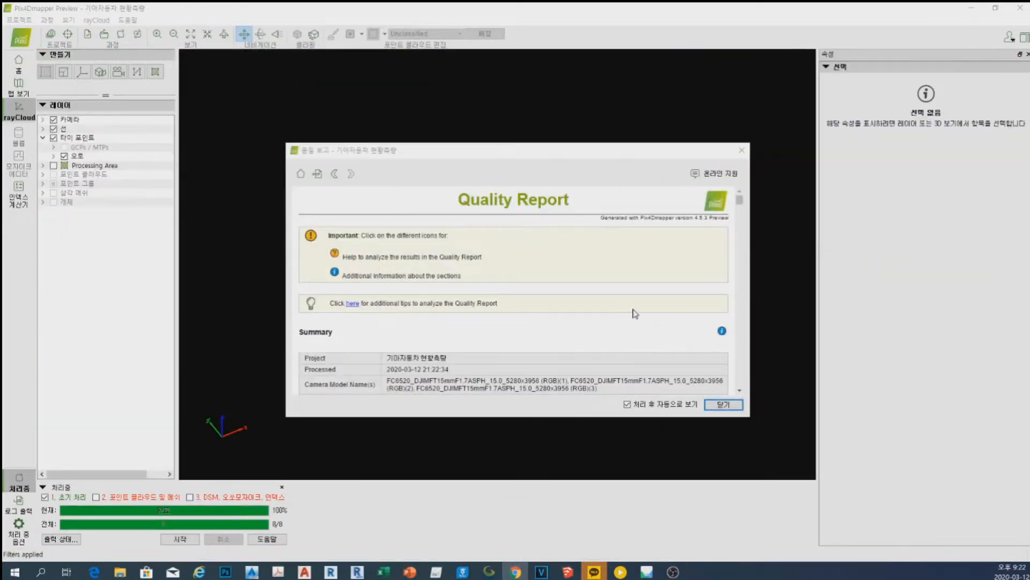
Review the Quality Report through to the system information, coordinate systems and processing options, and close it.
scroll(634, 312, down, 5)
drag(426, 242, 583, 223)
scroll(619, 274, down, 3)
drag(677, 150, 676, 48)
scroll(667, 231, down, 10)
drag(742, 159, 740, 378)
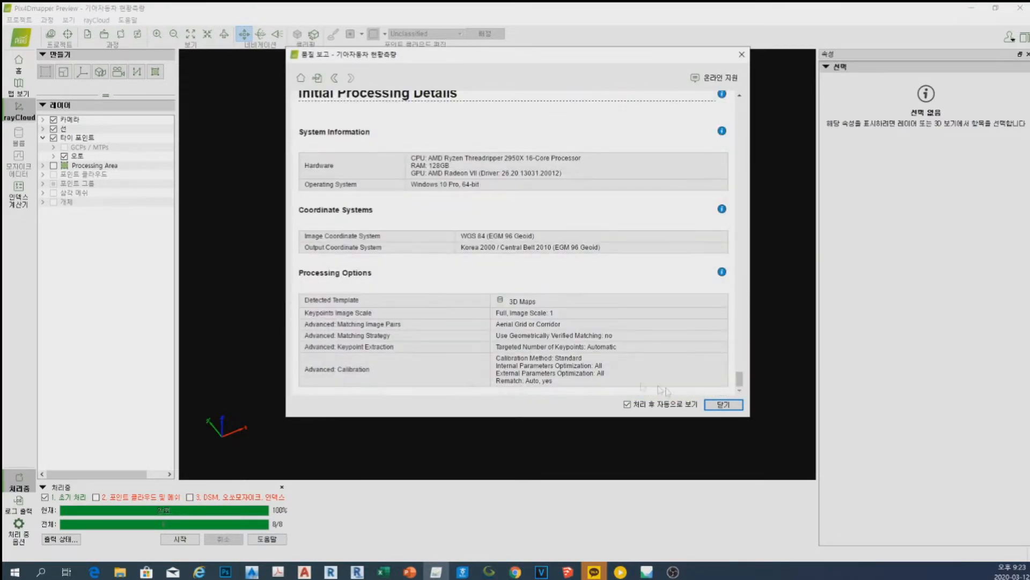
drag(303, 246, 603, 256)
drag(305, 165, 542, 186)
click(542, 267)
click(724, 404)
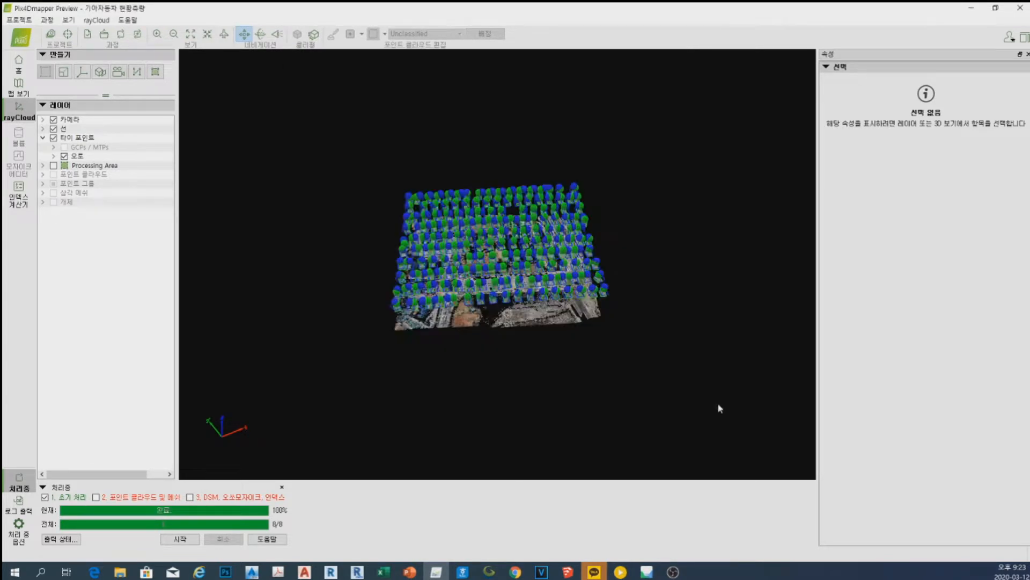
Hide the cameras layer in the 3D view to expose the tie points.
click(53, 119)
scroll(552, 302, up, 5)
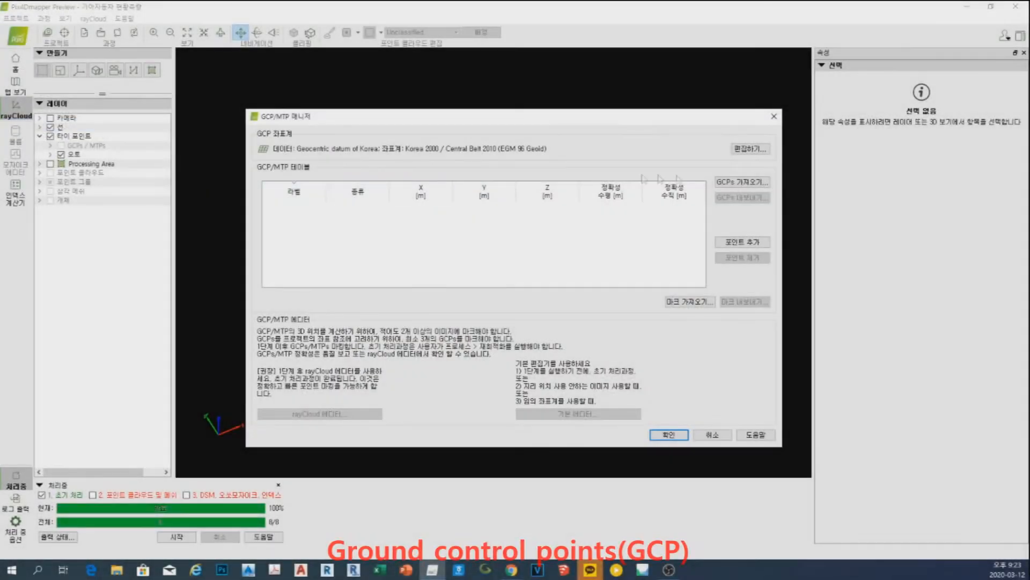
Import the ground control points from the 20200311 text file in the 기아자동차 구간 folder on drive E and accept them.
click(742, 181)
click(593, 290)
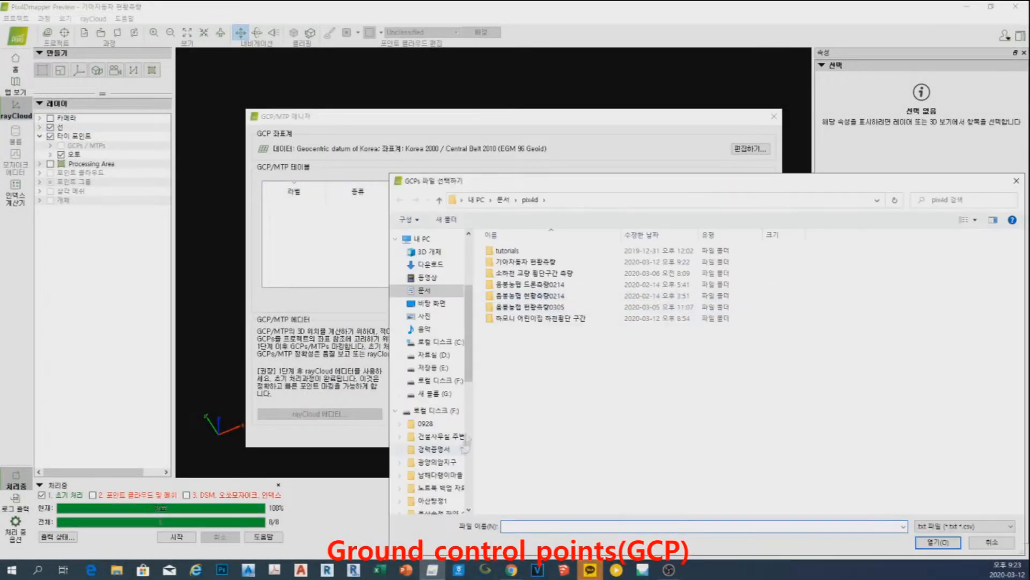
click(439, 369)
double_click(531, 262)
click(531, 262)
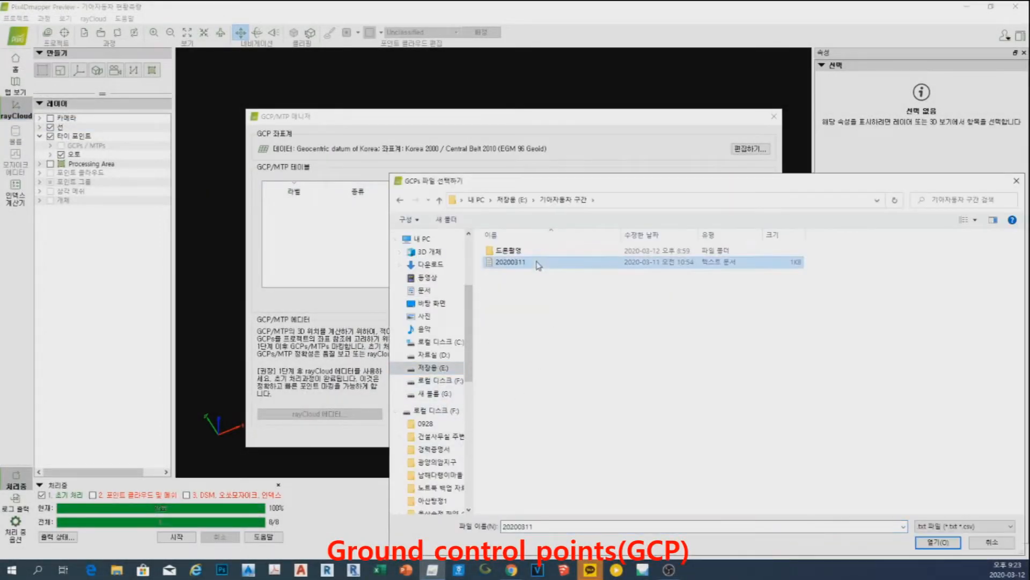
click(937, 542)
click(469, 302)
click(671, 434)
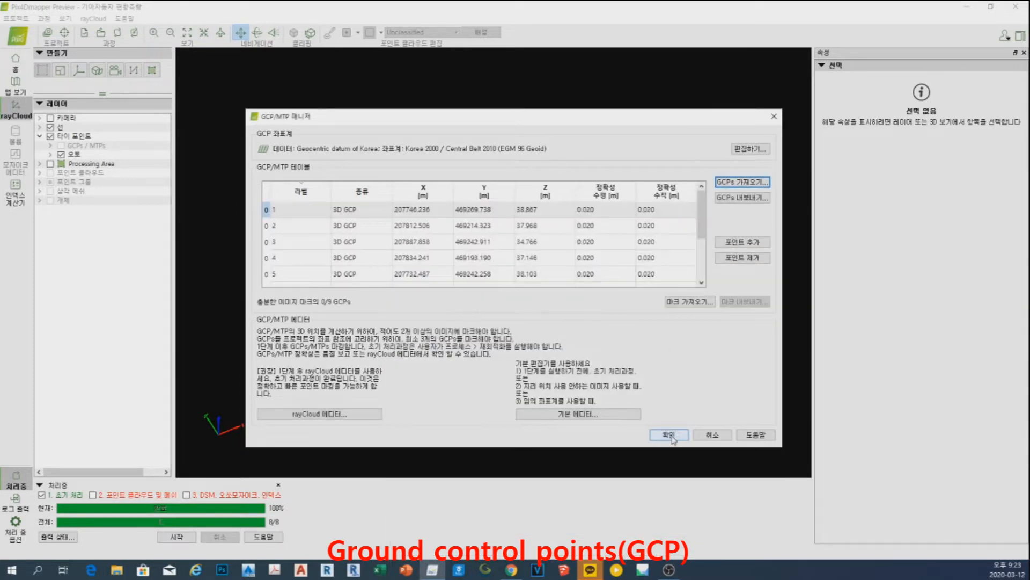
Expand the GCPs / MTPs layer to inspect point 1, and open the basic GCP/MTP editor.
click(50, 146)
click(99, 163)
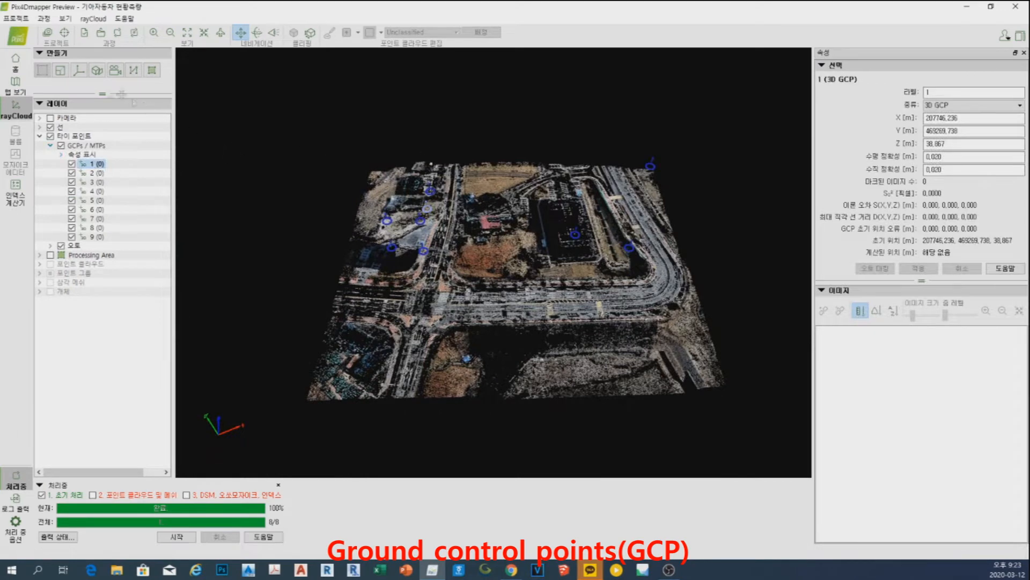
click(16, 18)
click(38, 126)
click(573, 414)
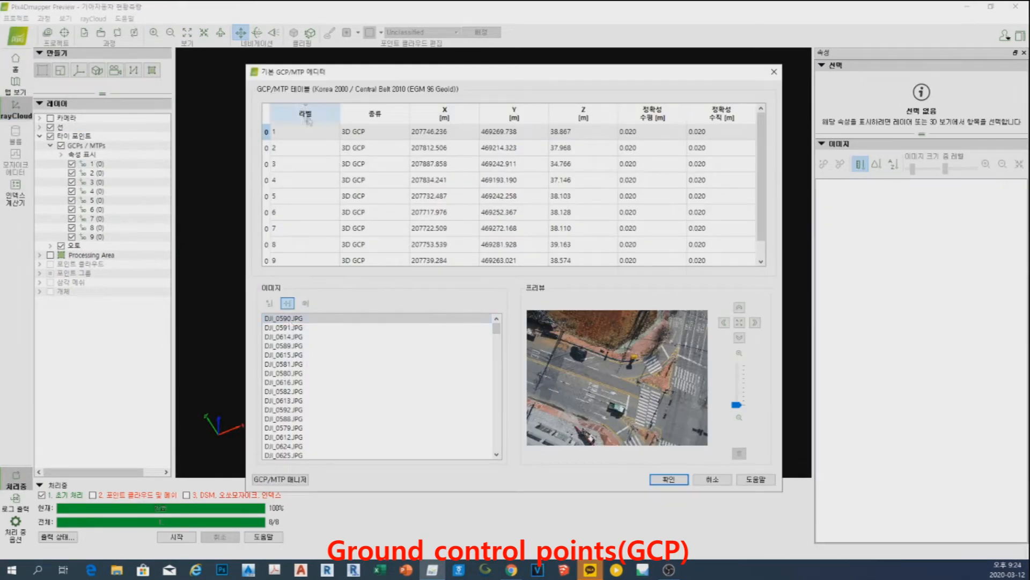
drag(316, 75, 215, 44)
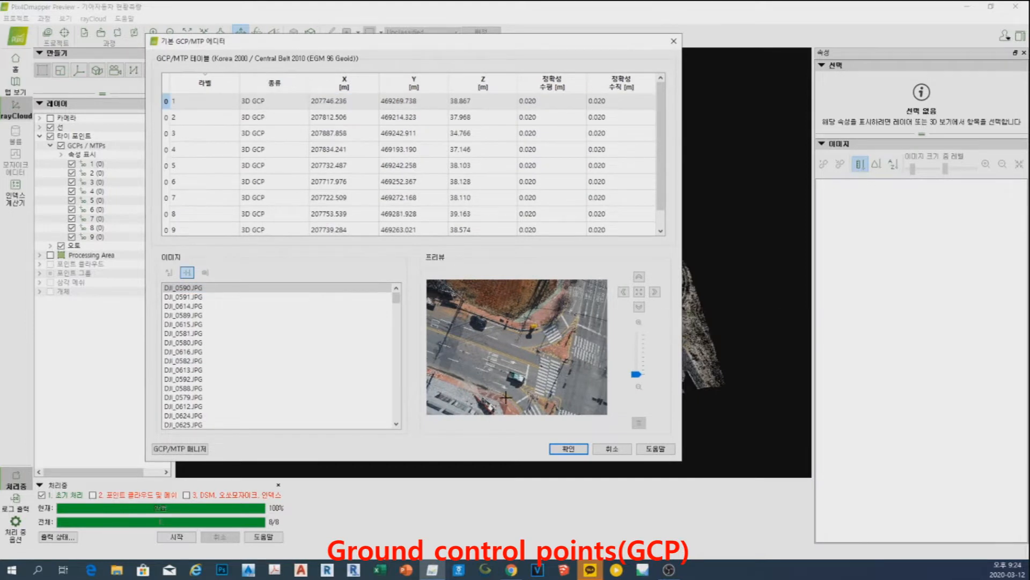
Mark GCP 1 at the centre of its painted red circle in images DJI_0590, DJI_0591 and DJI_0614.
scroll(558, 344, up, 5)
scroll(520, 311, down, 3)
scroll(547, 364, up, 4)
click(546, 349)
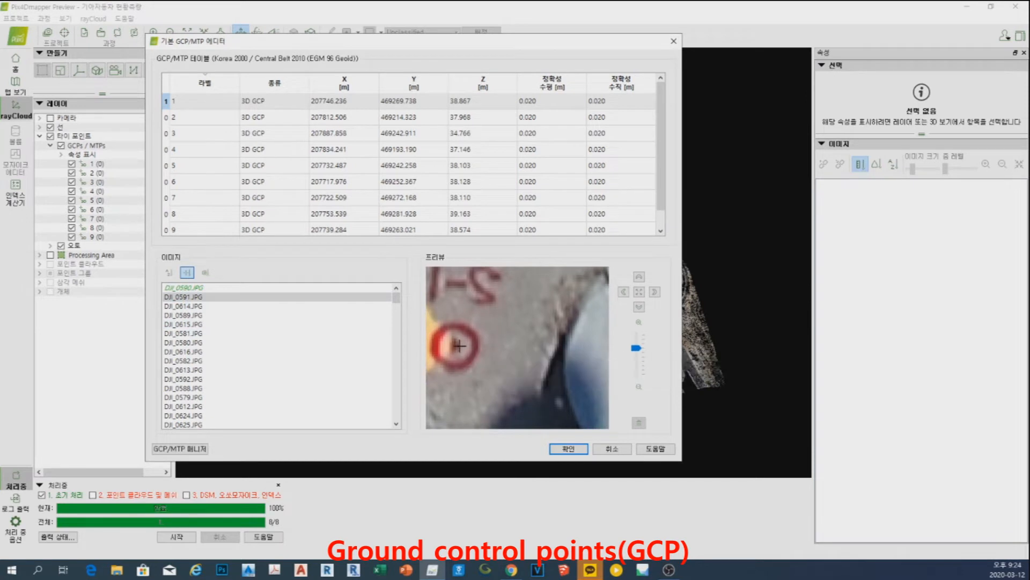
click(455, 346)
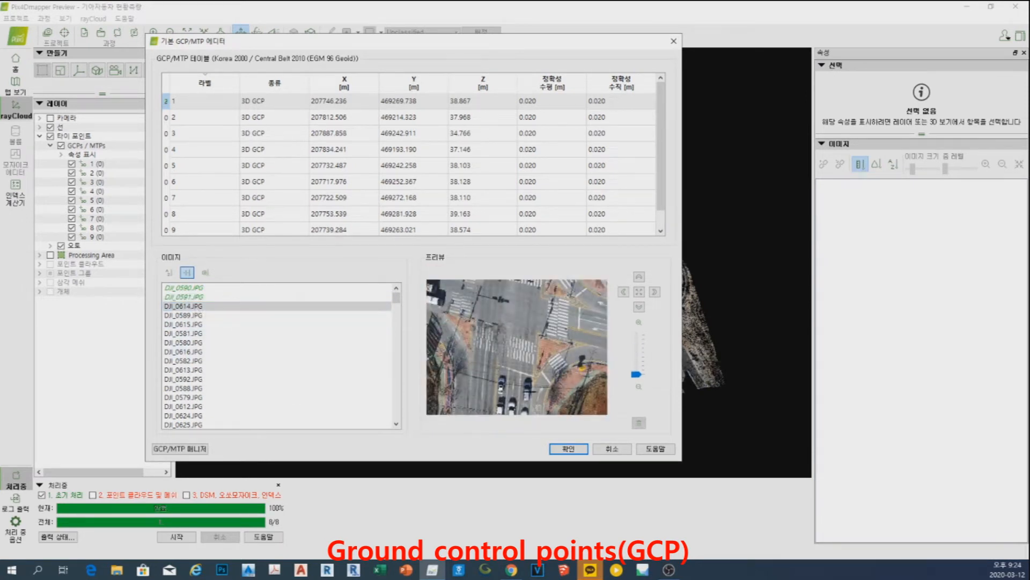
scroll(586, 306, up, 3)
scroll(553, 306, up, 5)
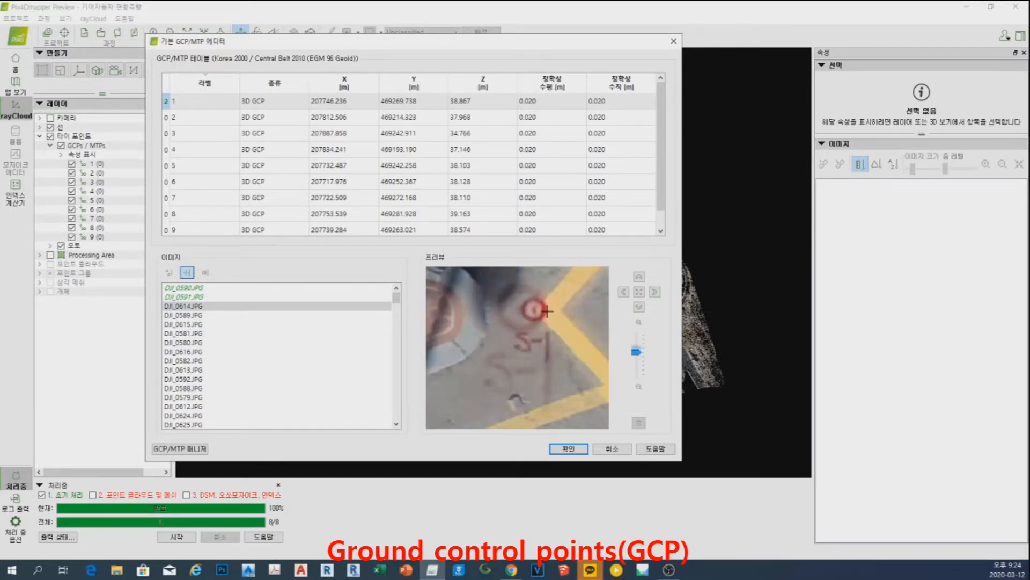
scroll(548, 310, up, 2)
click(503, 307)
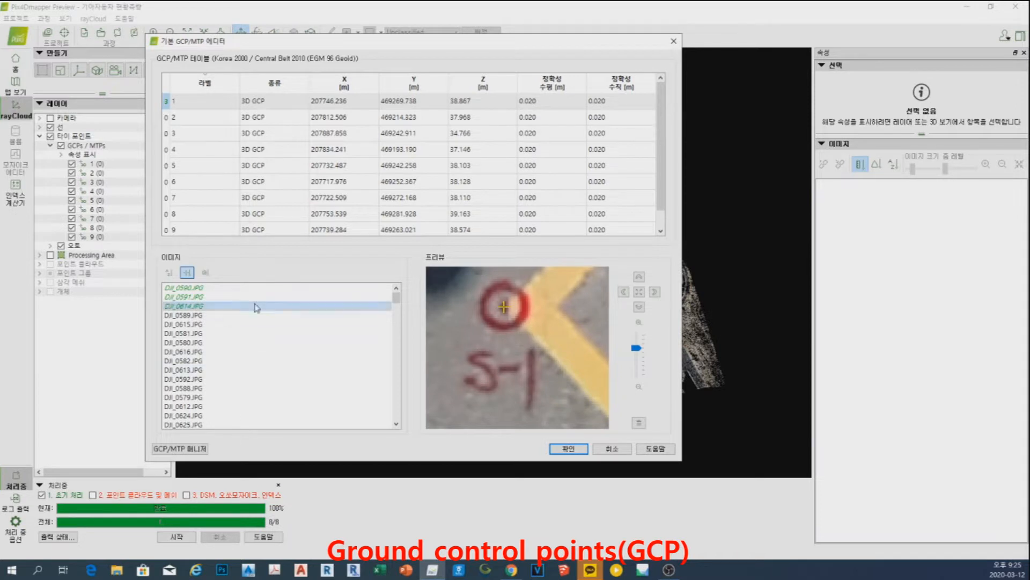
Mark GCP 2 at the centre of its painted red circle in image DJI_0609.
click(215, 117)
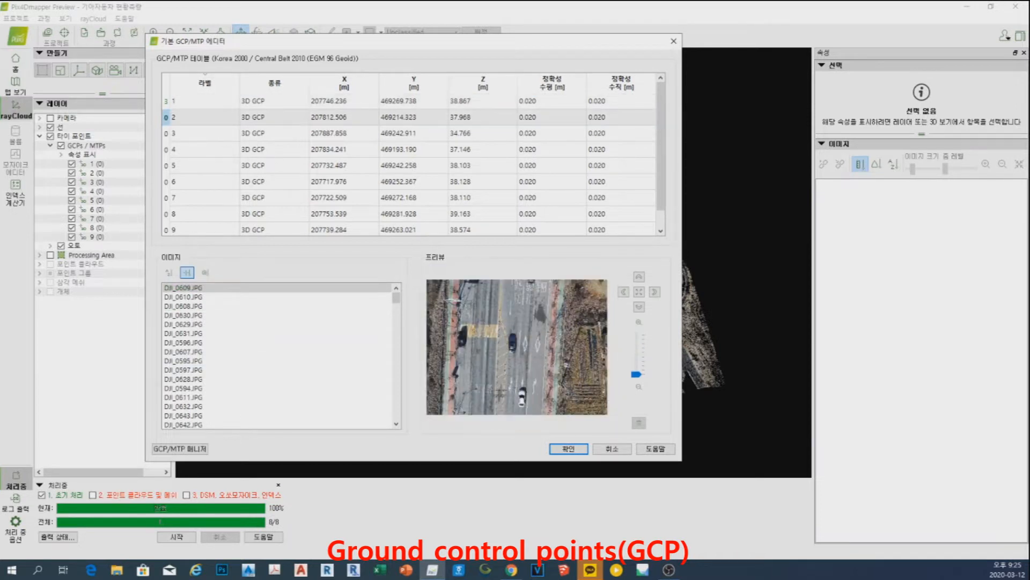
scroll(500, 394, up, 2)
scroll(502, 402, down, 1)
scroll(502, 427, up, 1)
scroll(515, 400, down, 2)
scroll(523, 386, up, 2)
scroll(470, 406, down, 2)
scroll(551, 299, up, 1)
scroll(451, 411, up, 1)
scroll(472, 373, down, 1)
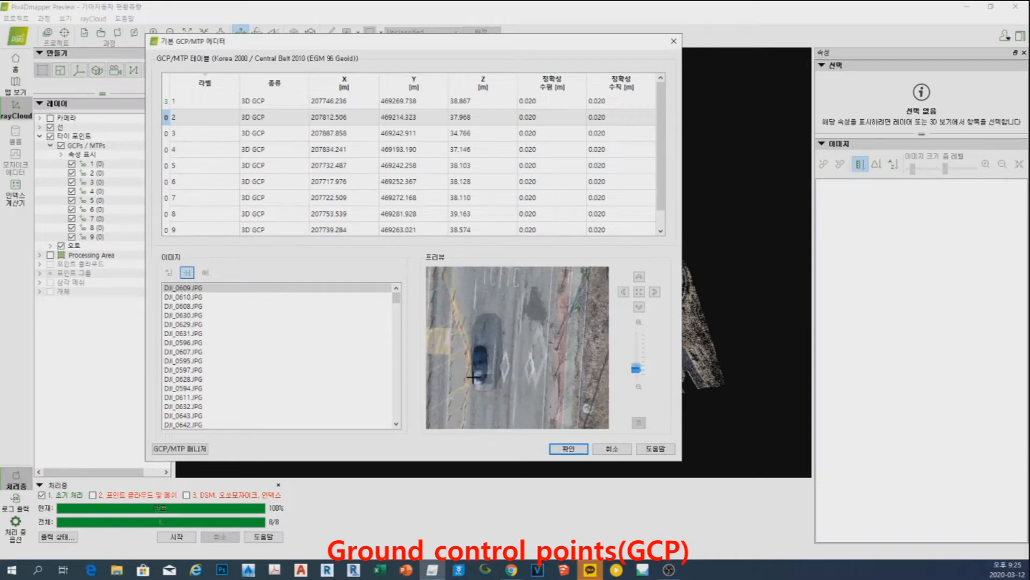
scroll(502, 396, up, 2)
scroll(496, 339, up, 2)
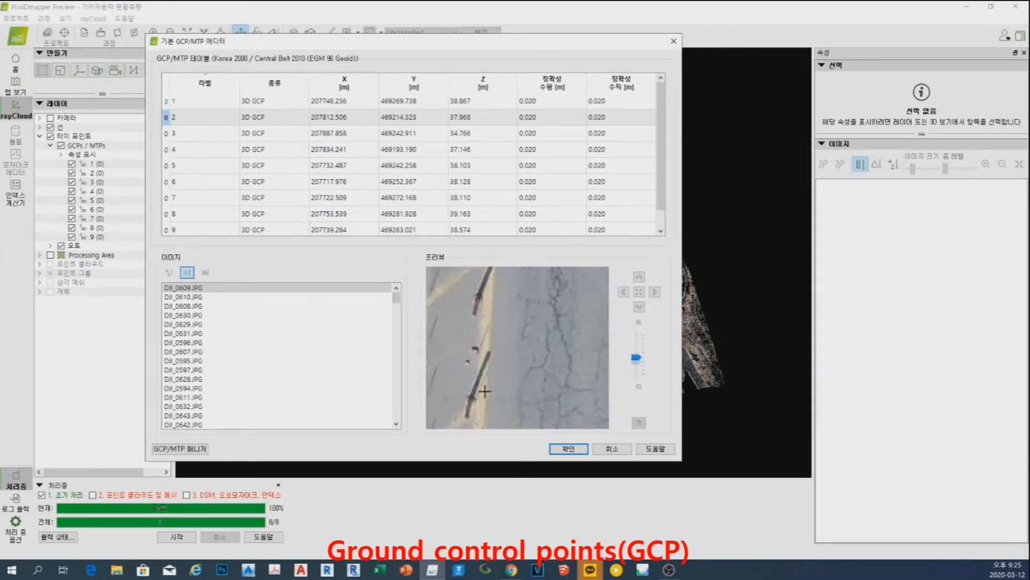
scroll(435, 285, up, 3)
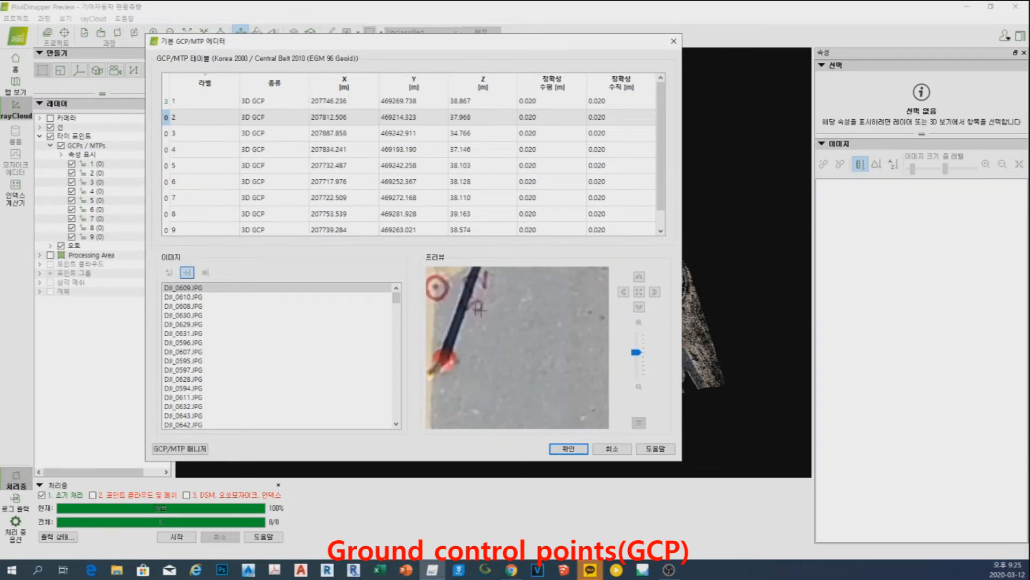
click(435, 287)
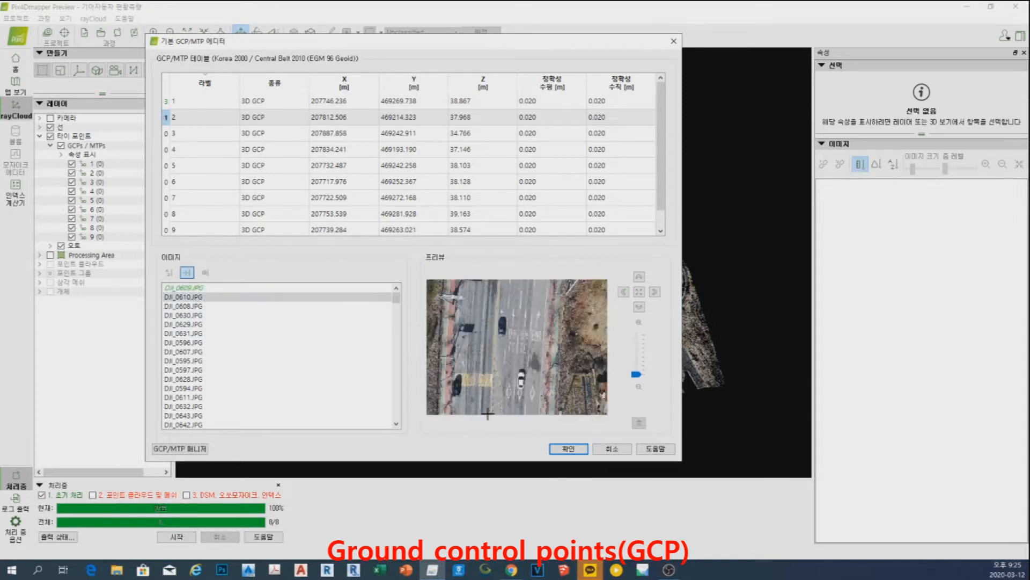
scroll(495, 414, up, 3)
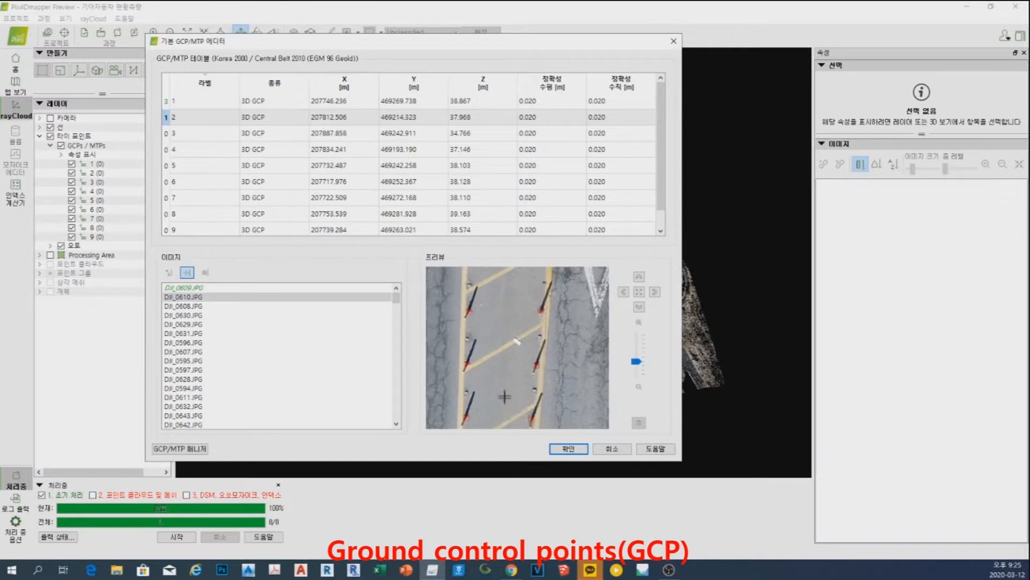
scroll(495, 382, down, 1)
click(523, 414)
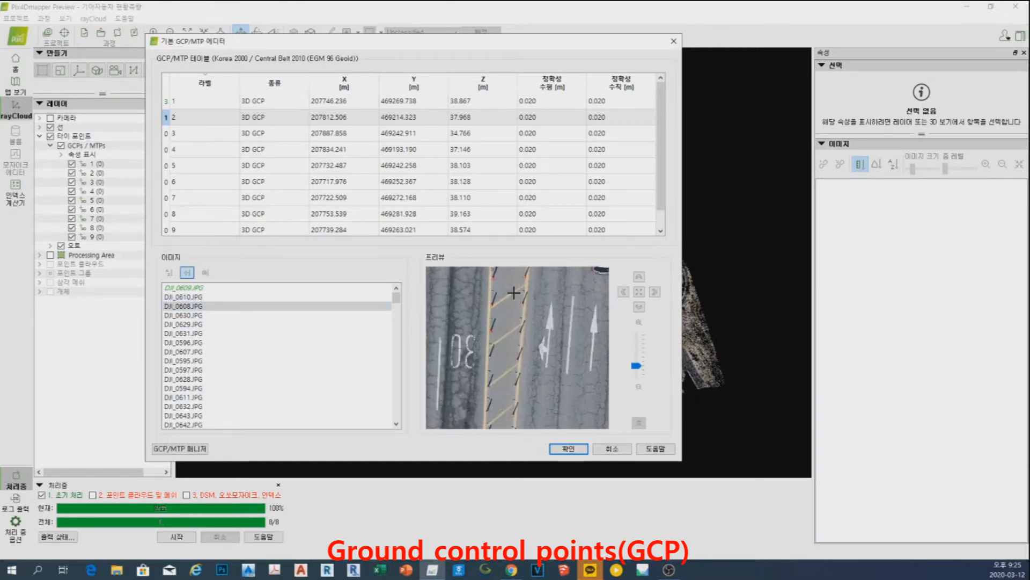
Mark GCP 2 at the centre of its painted red circle in images DJI_0608 and DJI_0630.
scroll(487, 274, up, 3)
click(487, 281)
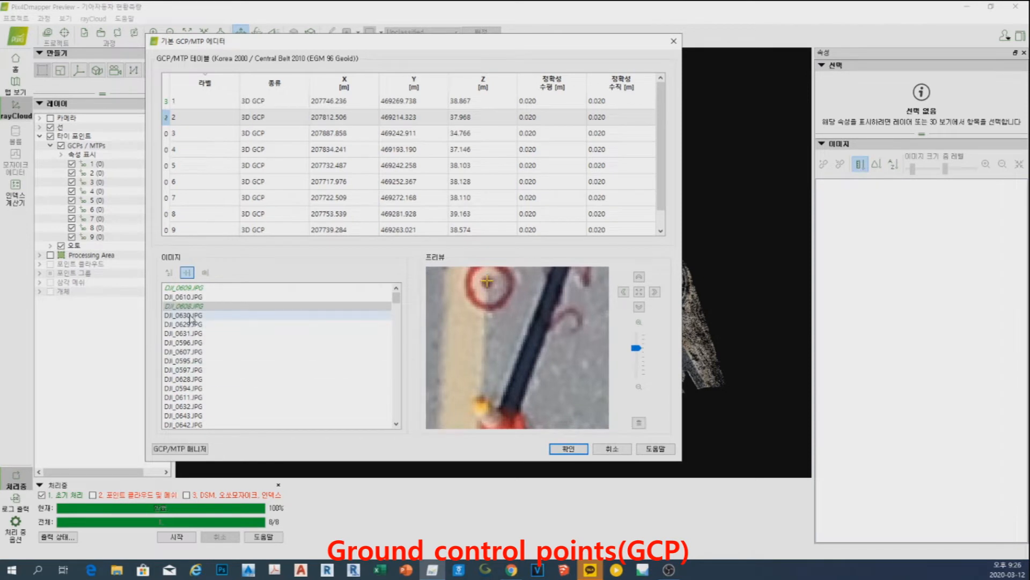
scroll(484, 341, up, 3)
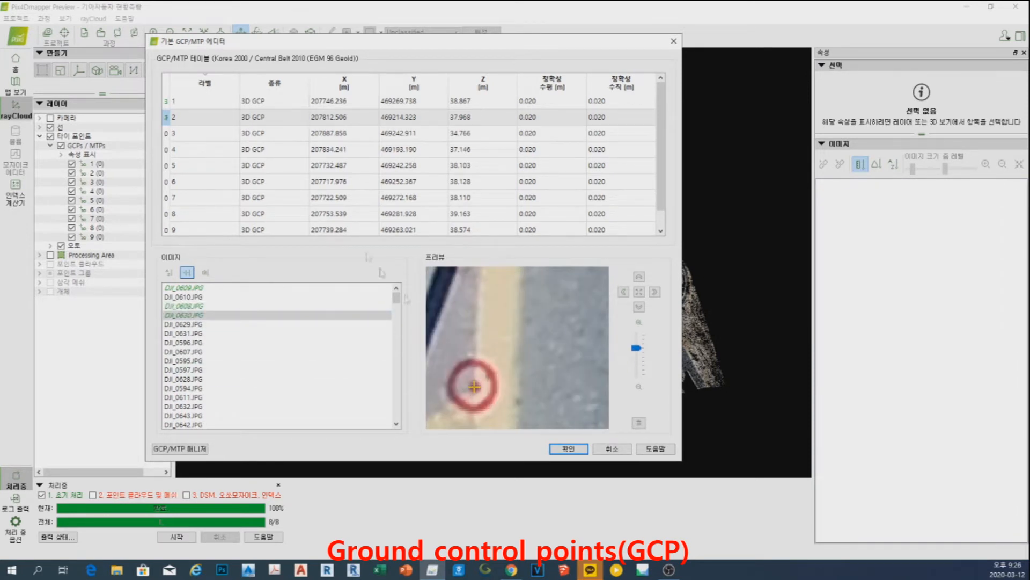
Mark GCP 3 at the centre of its painted red circle in images DJI_0571, DJI_0565 and DJI_0566.
click(188, 134)
scroll(516, 390, up, 3)
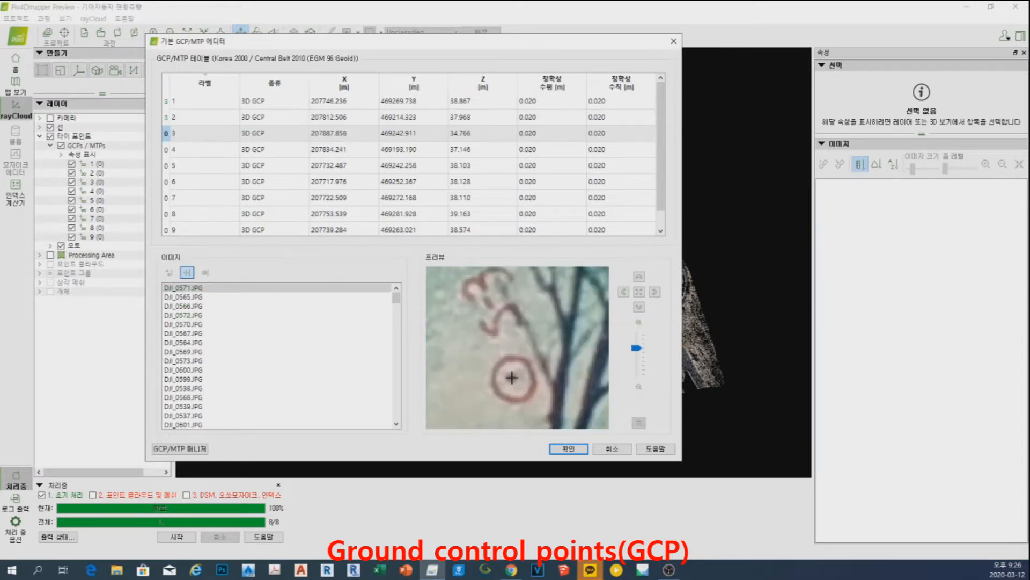
click(508, 366)
scroll(515, 370, up, 3)
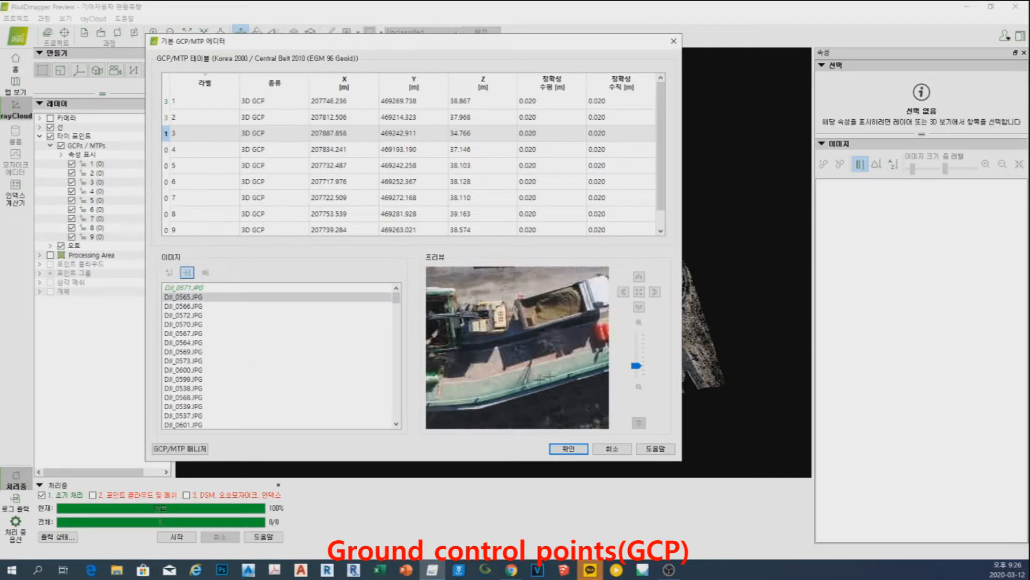
click(535, 361)
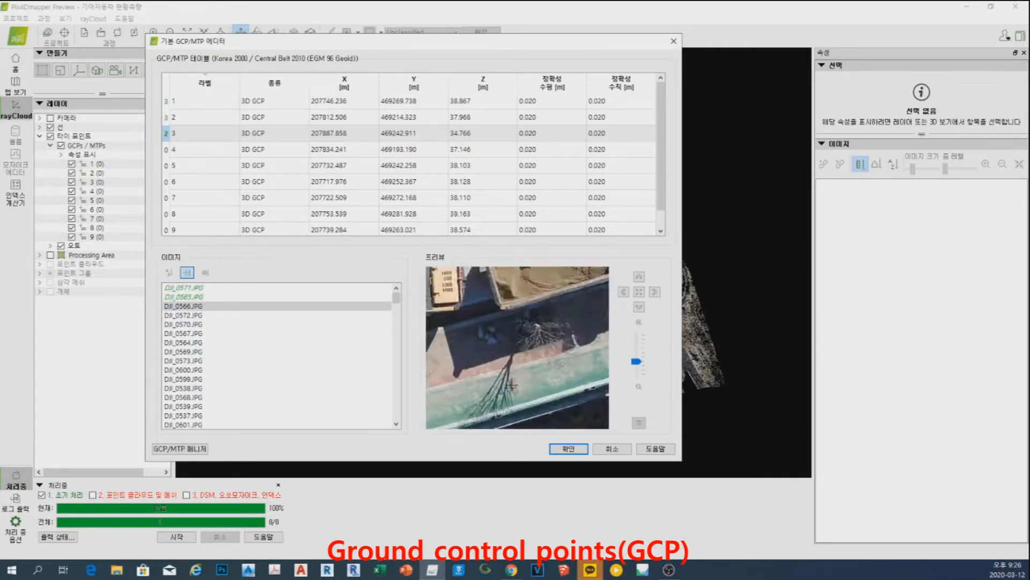
scroll(519, 362, up, 3)
click(518, 362)
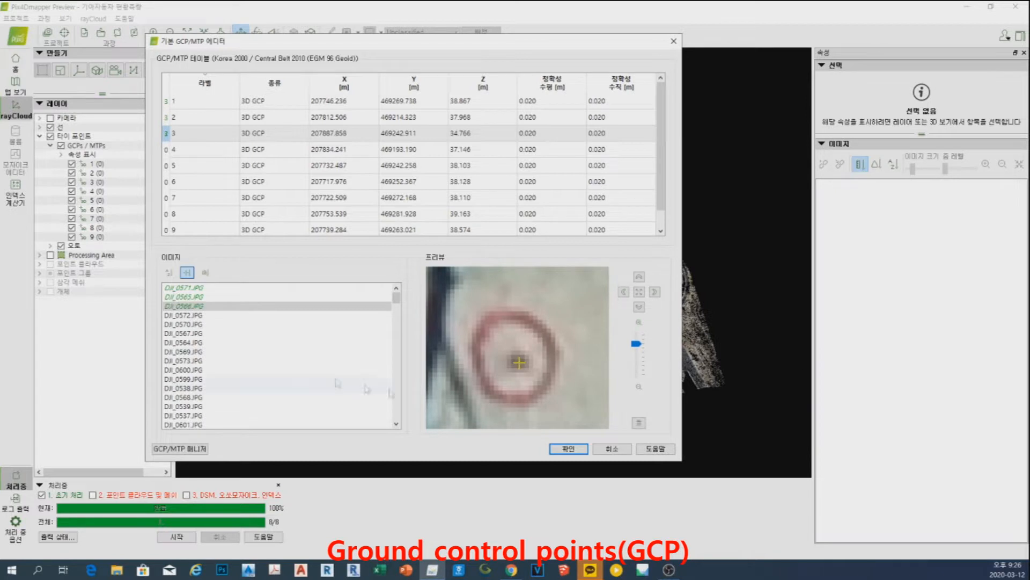
Mark GCP 4 at the centre of its painted red circle in images DJI_0632, DJI_0631 and DJI_0607.
click(213, 150)
scroll(500, 385, up, 6)
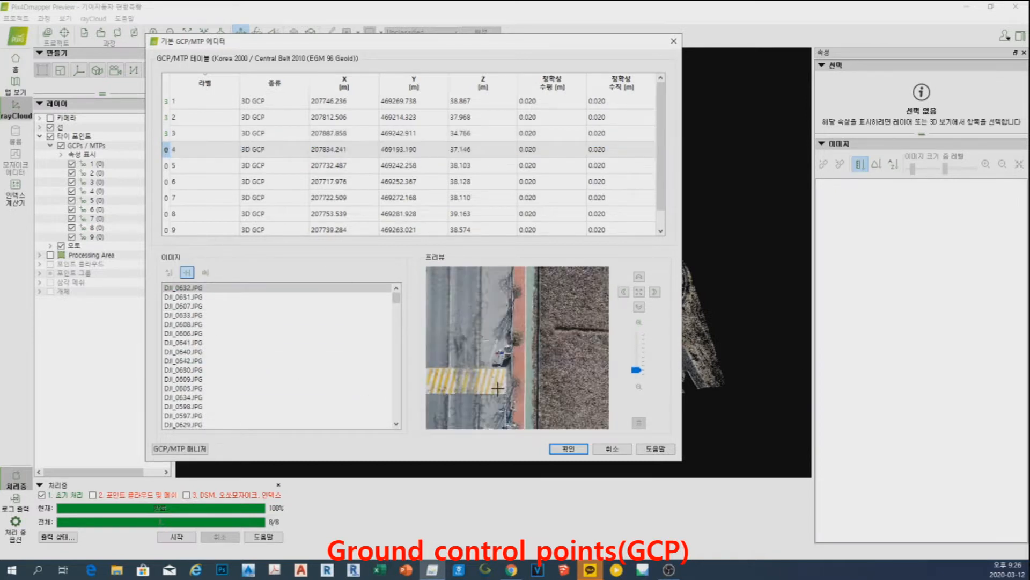
click(518, 327)
click(185, 297)
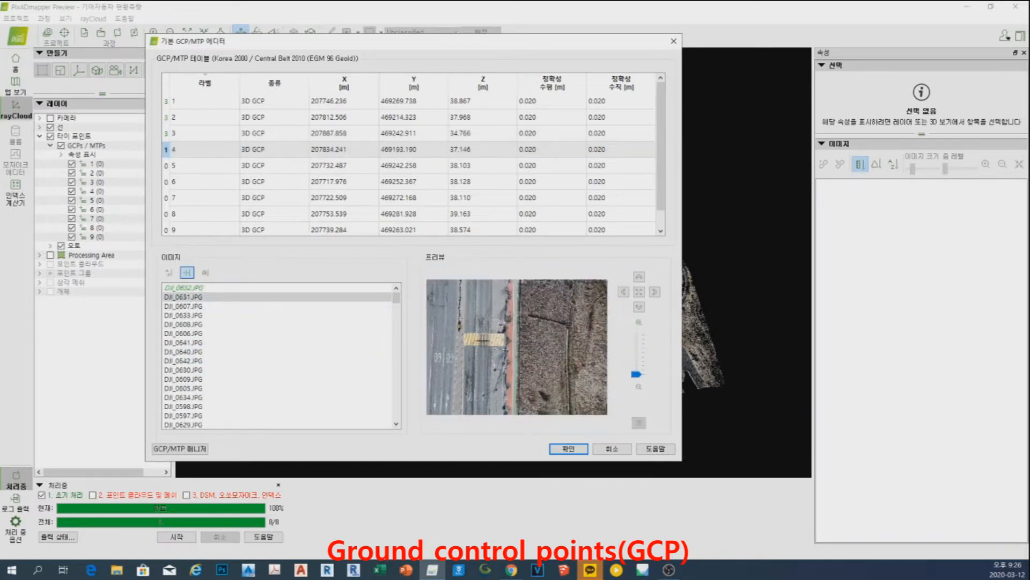
click(510, 315)
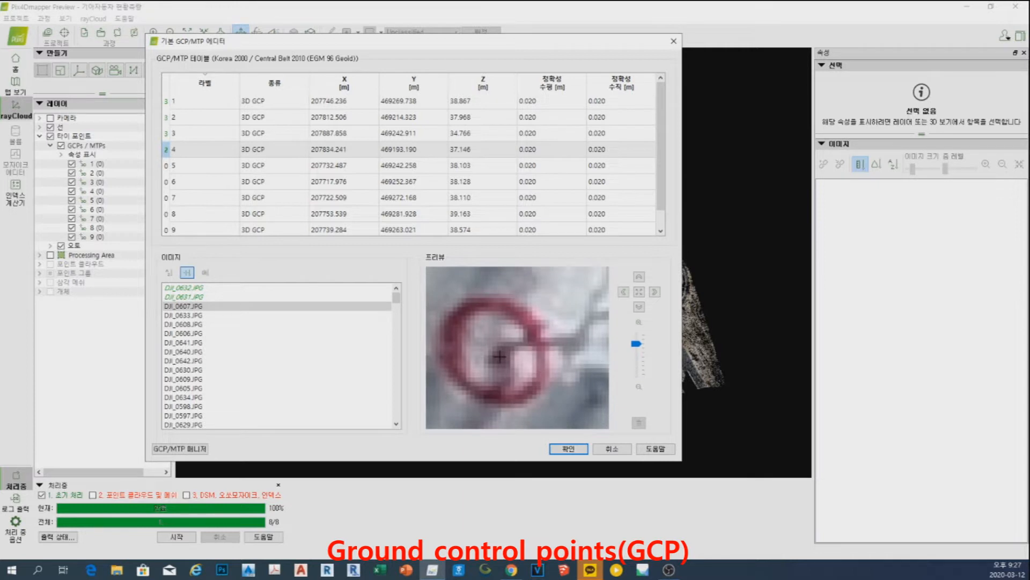
click(501, 355)
Mark GCP 5 at the centre of its painted red circle in images DJI_0624, DJI_0625 and DJI_0614.
click(218, 166)
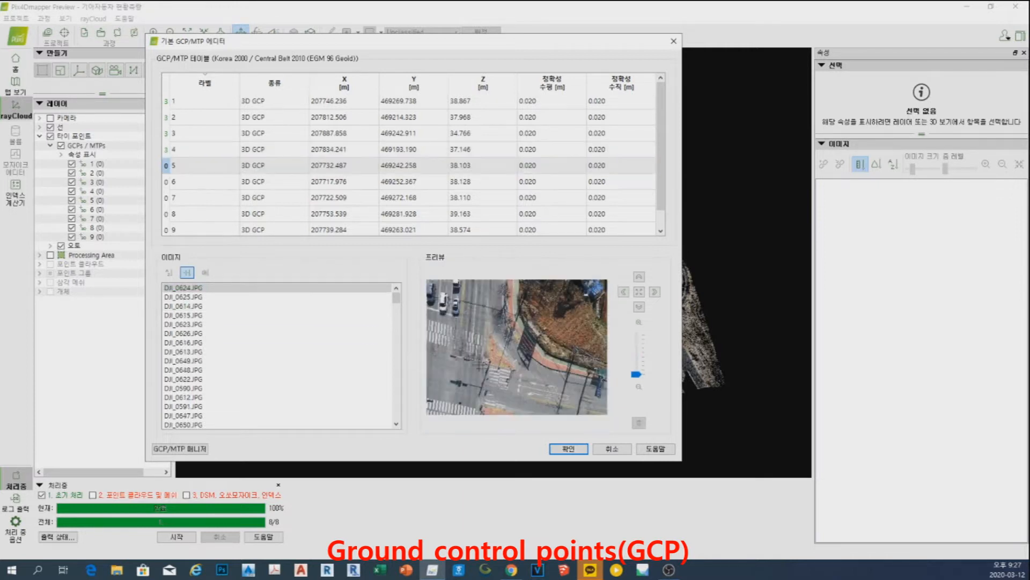
scroll(497, 344, up, 5)
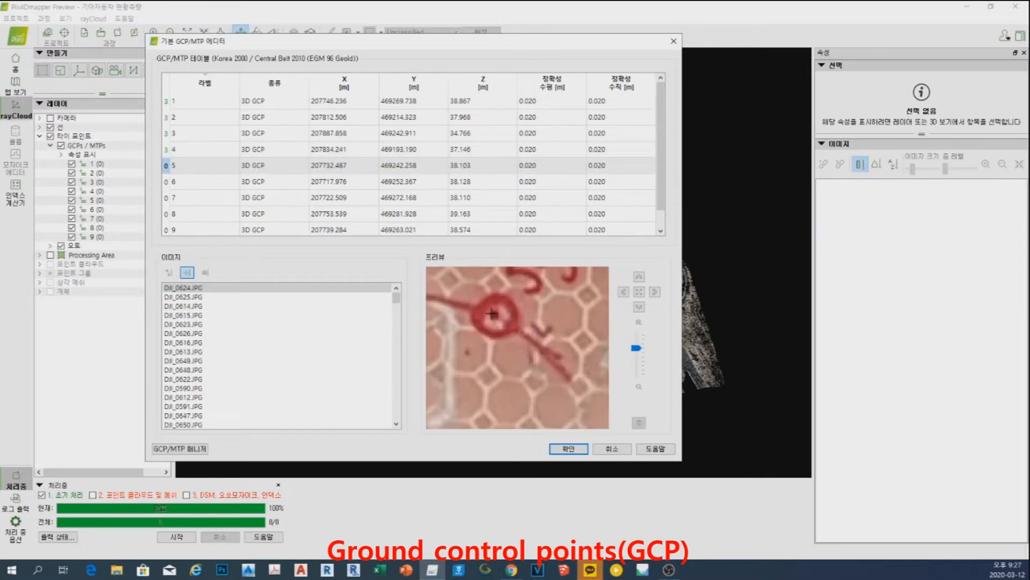
click(497, 316)
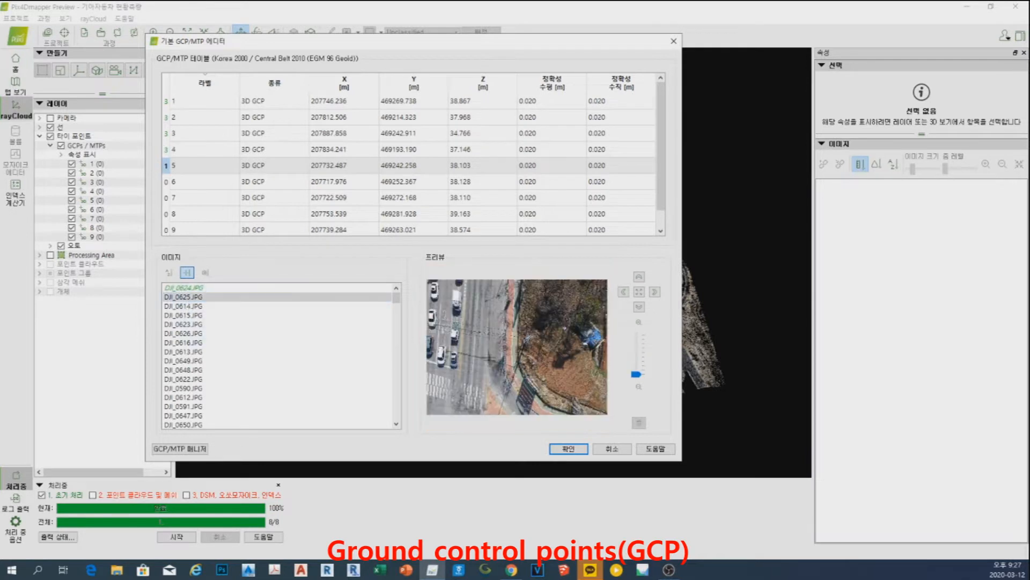
click(487, 366)
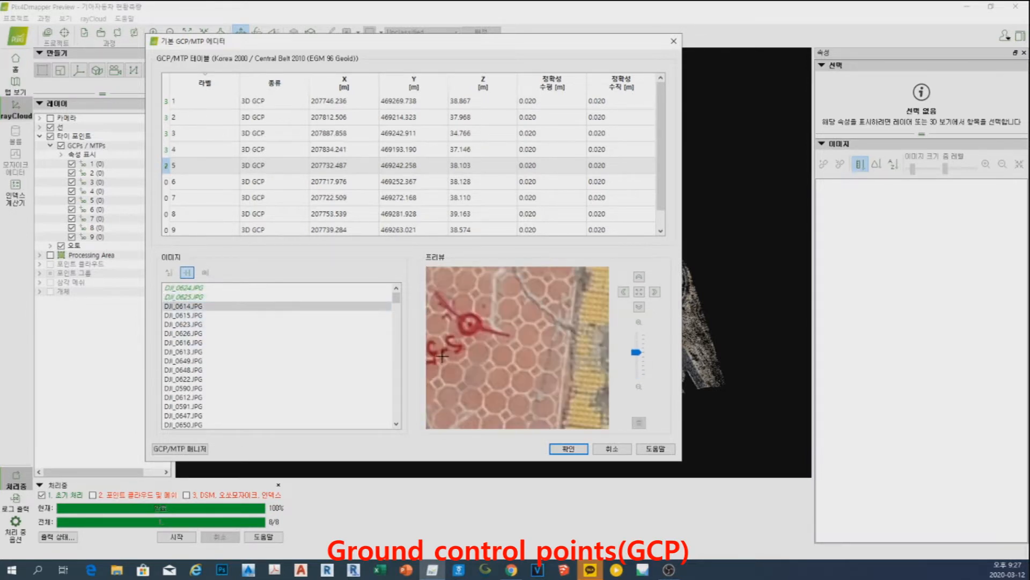
Mark GCP 6 at the centre of its painted red circle in images DJI_0616, DJI_0615 and DJI_0622.
click(221, 182)
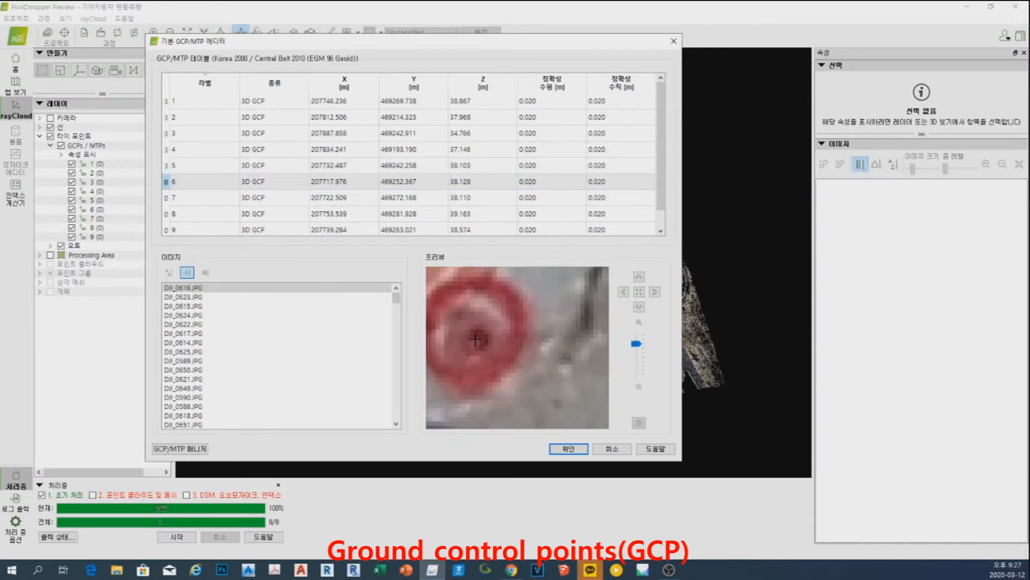
click(474, 344)
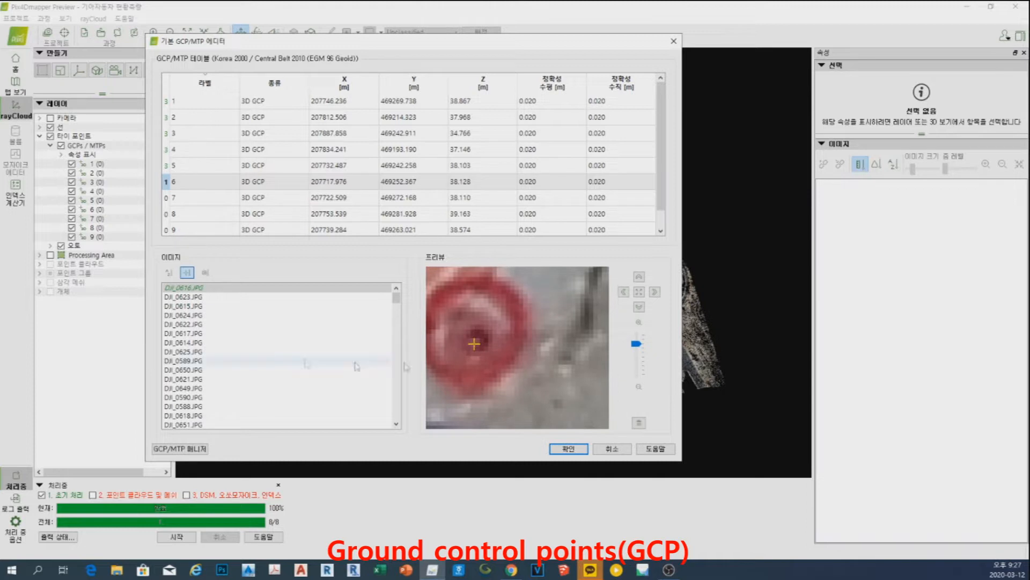
click(188, 307)
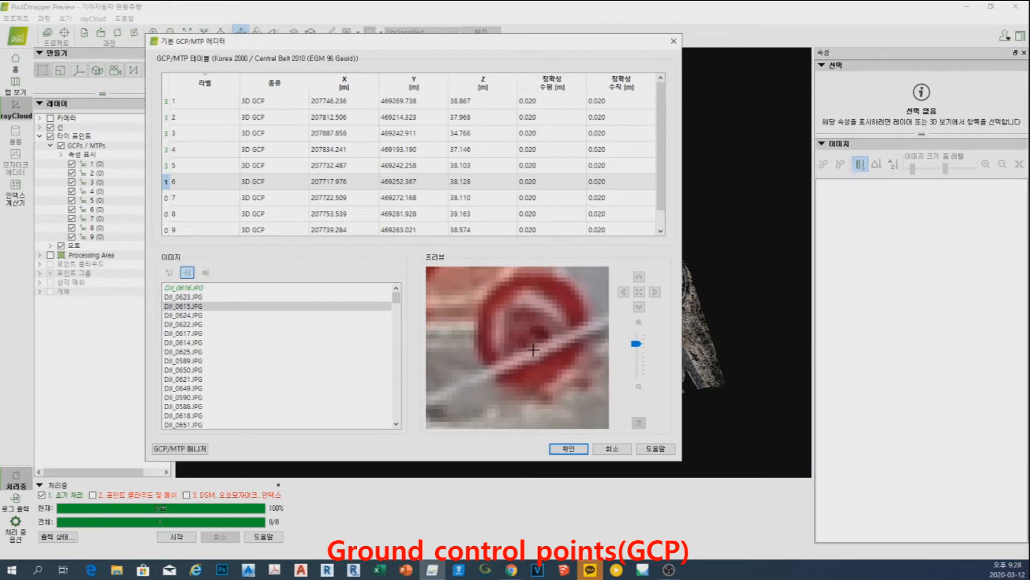
click(534, 347)
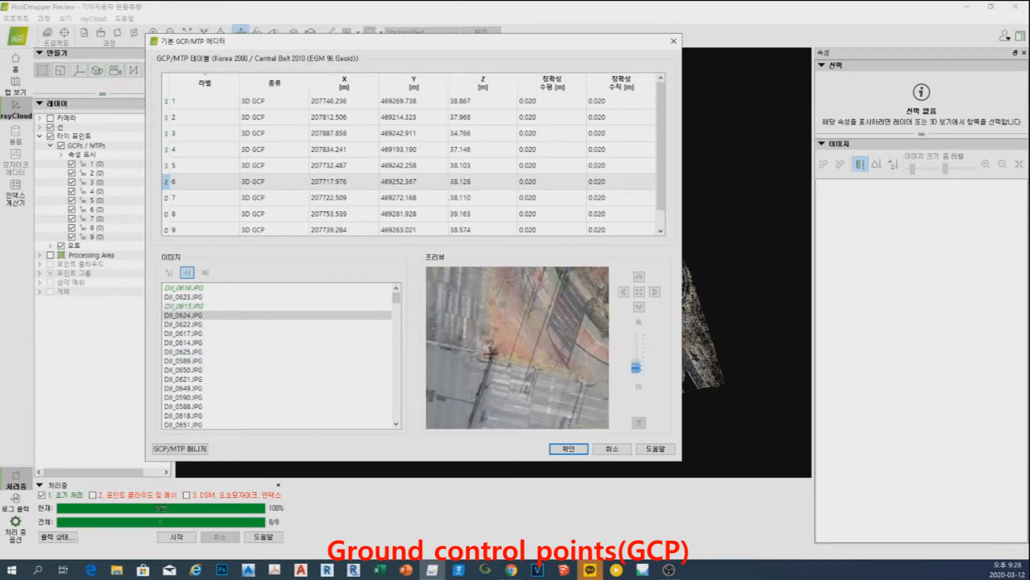
scroll(484, 411, up, 3)
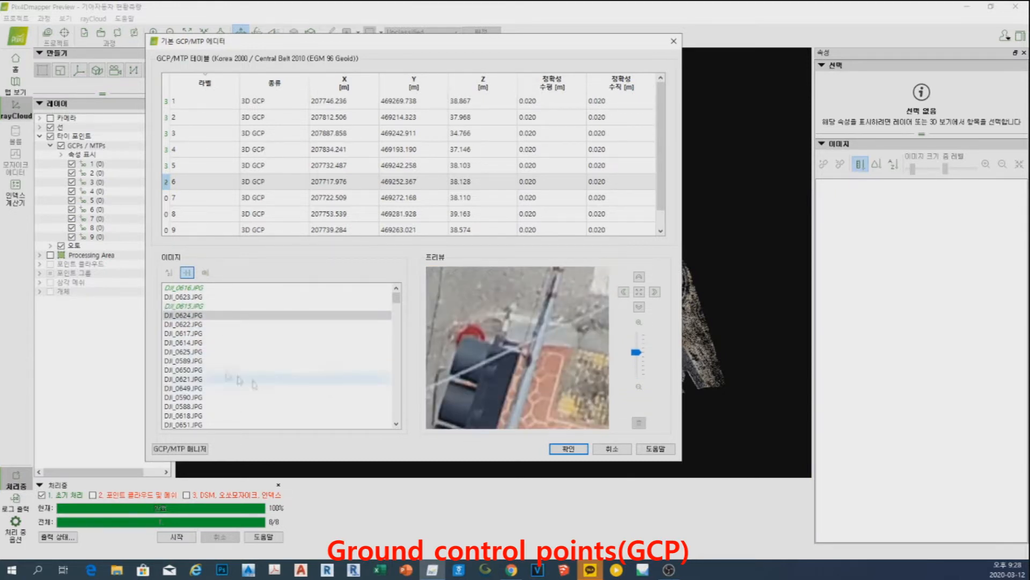
click(188, 325)
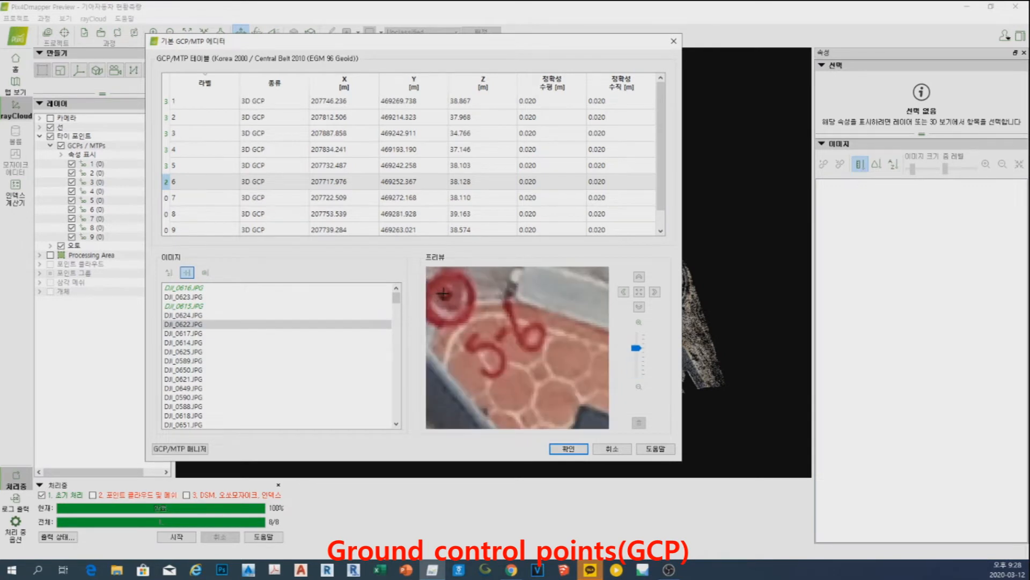
click(443, 294)
Mark GCP 7 at the centre of its painted red circle in images DJI_0616, DJI_0588 and DJI_0615.
click(214, 198)
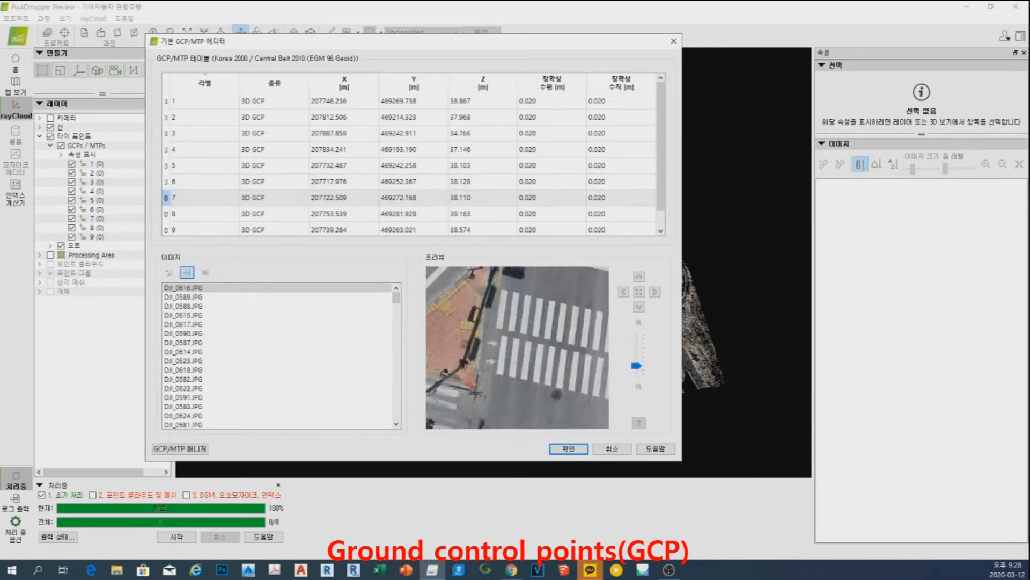
scroll(478, 353, down, 3)
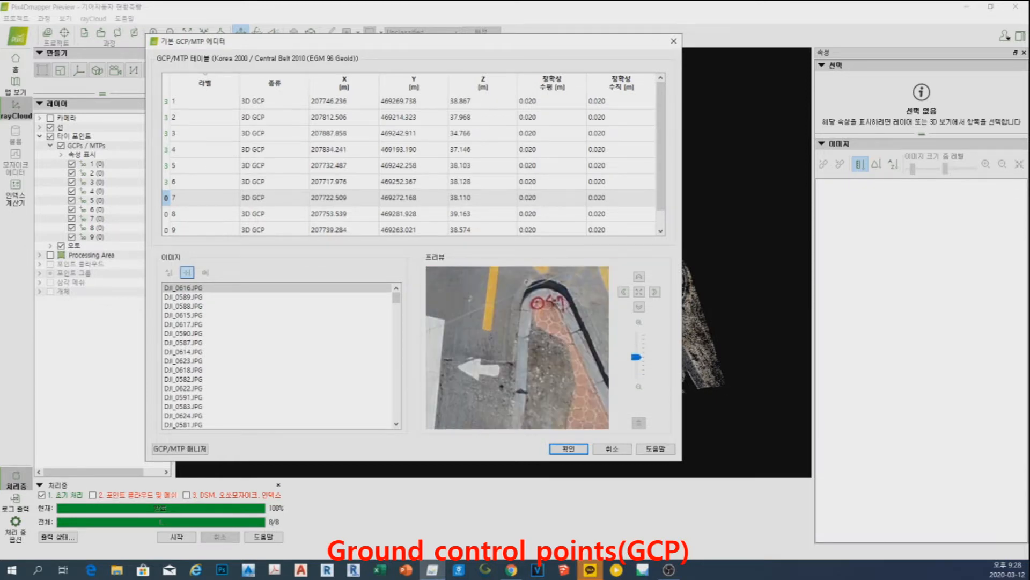
click(505, 324)
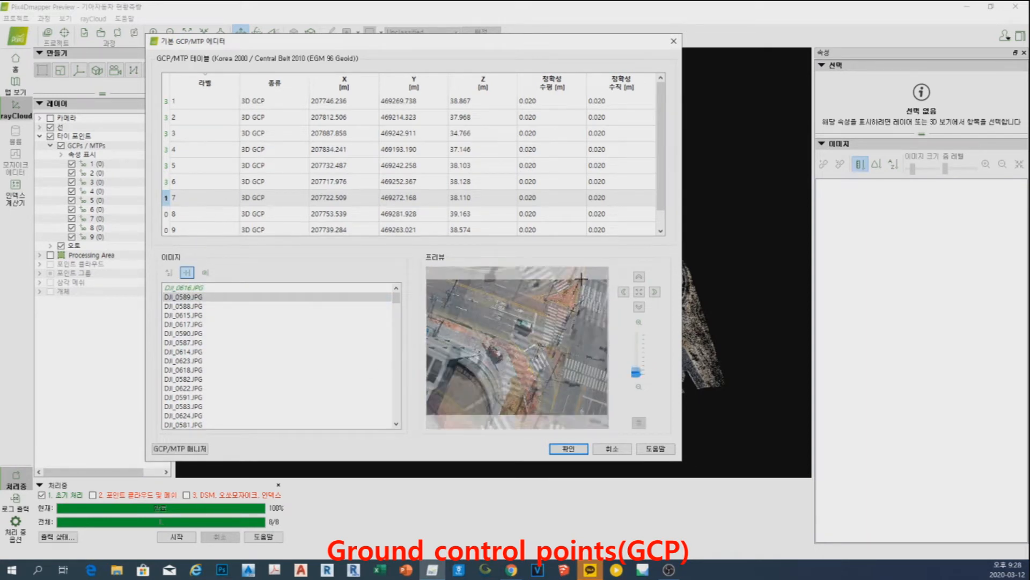
click(199, 306)
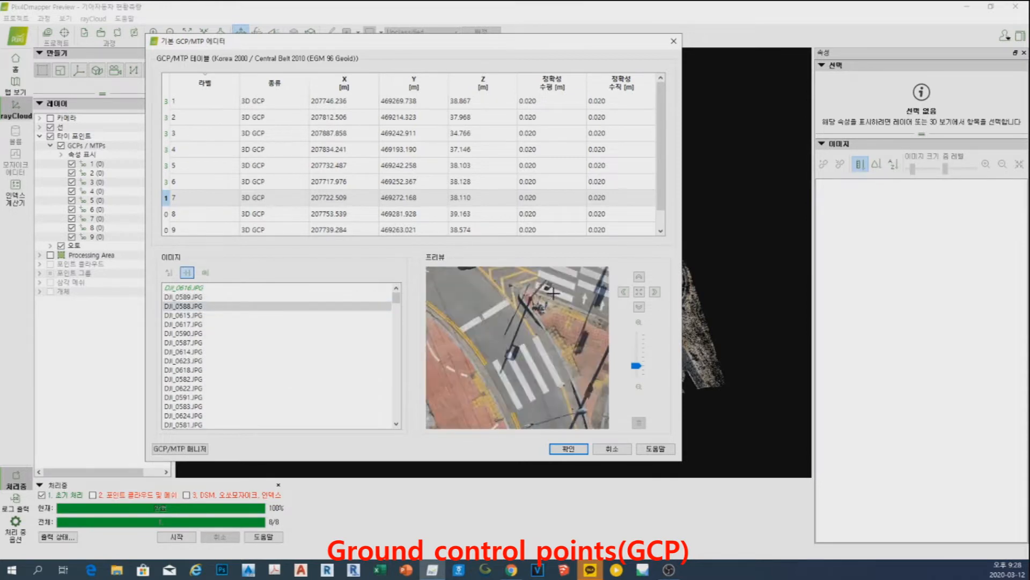
click(542, 367)
click(185, 315)
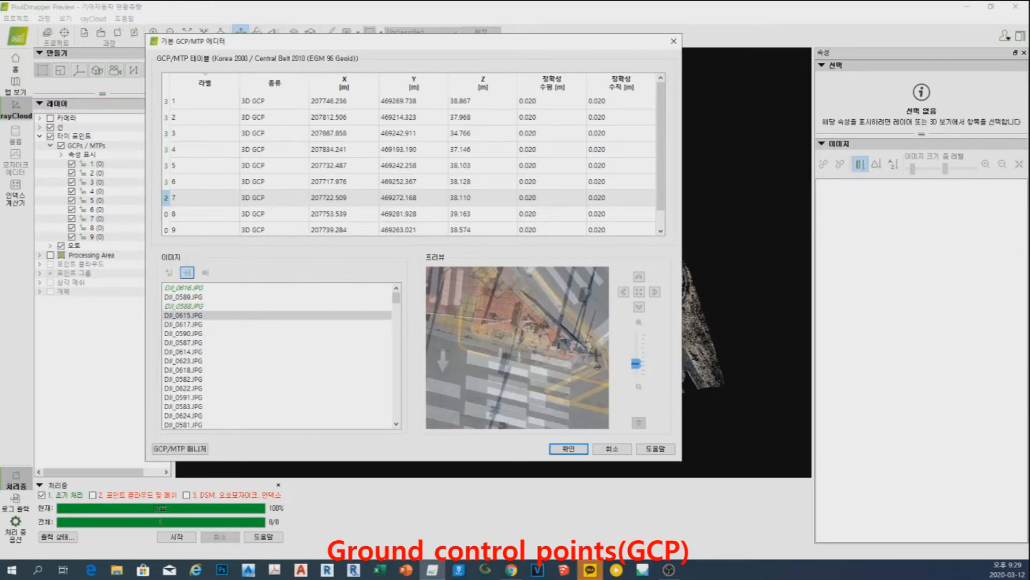
click(525, 298)
Mark GCP 8 on its painted red target in the road in images DJI_0581, DJI_0590 and DJI_0591.
click(182, 213)
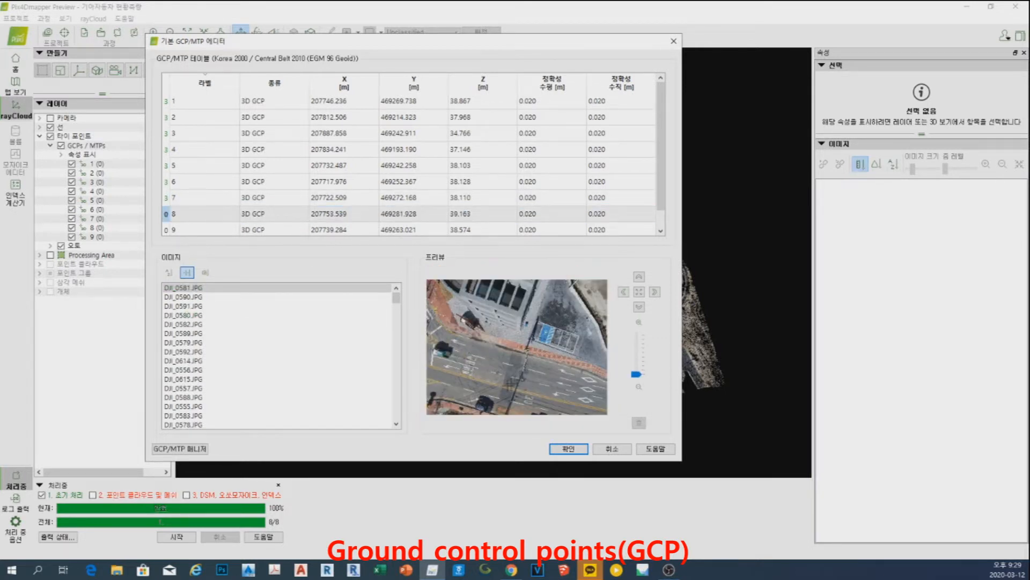
click(483, 345)
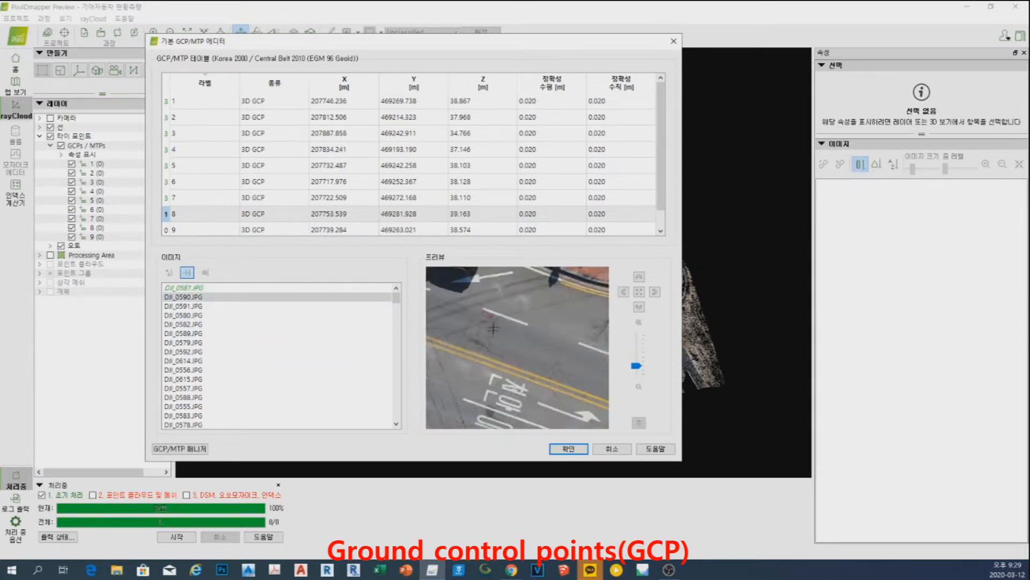
click(482, 317)
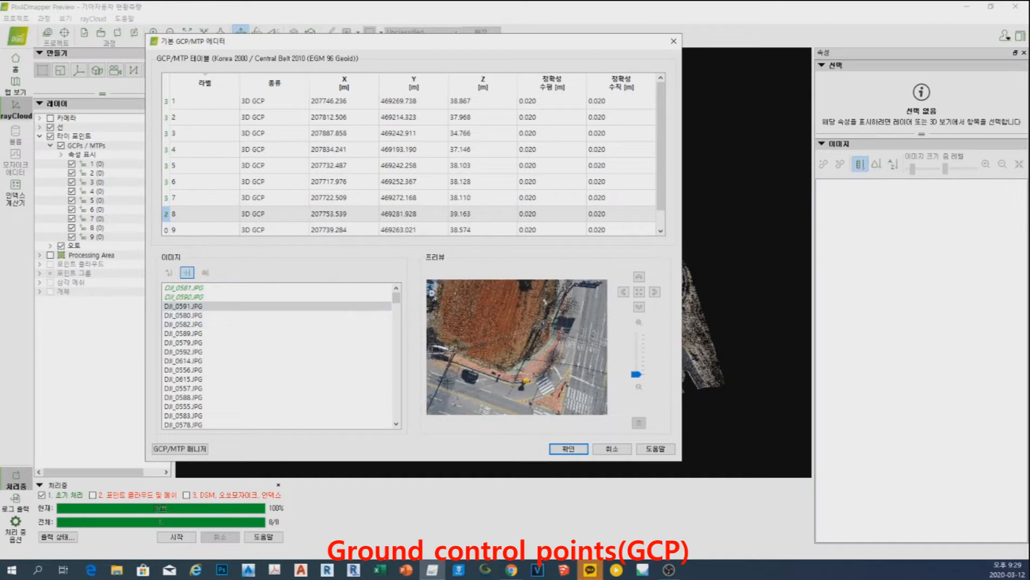
click(498, 382)
Mark GCP 9 at the centre of its painted red dot in images DJI_0614 and DJI_0590.
click(210, 229)
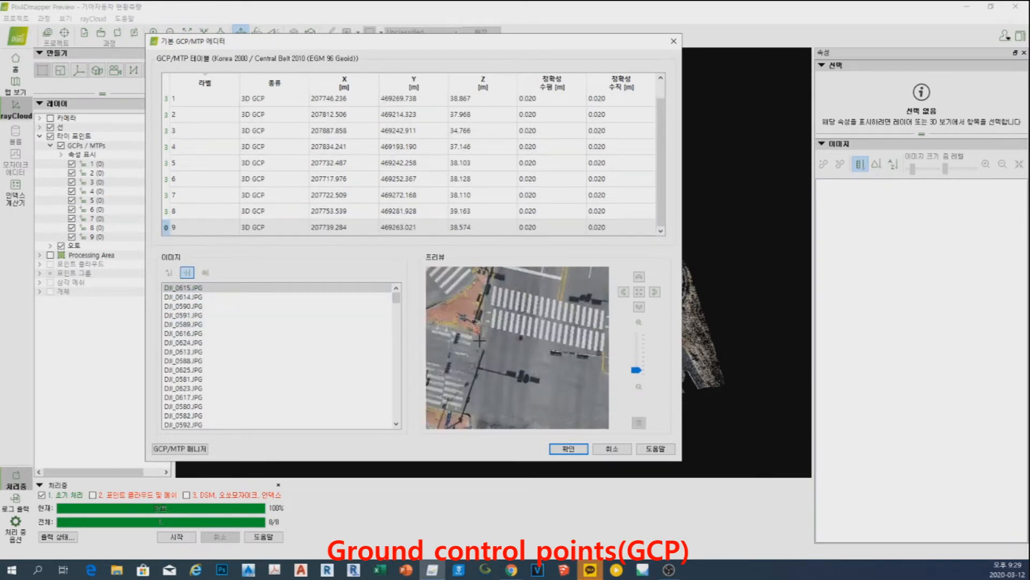
scroll(483, 334, up, 4)
scroll(529, 343, down, 4)
scroll(515, 348, up, 2)
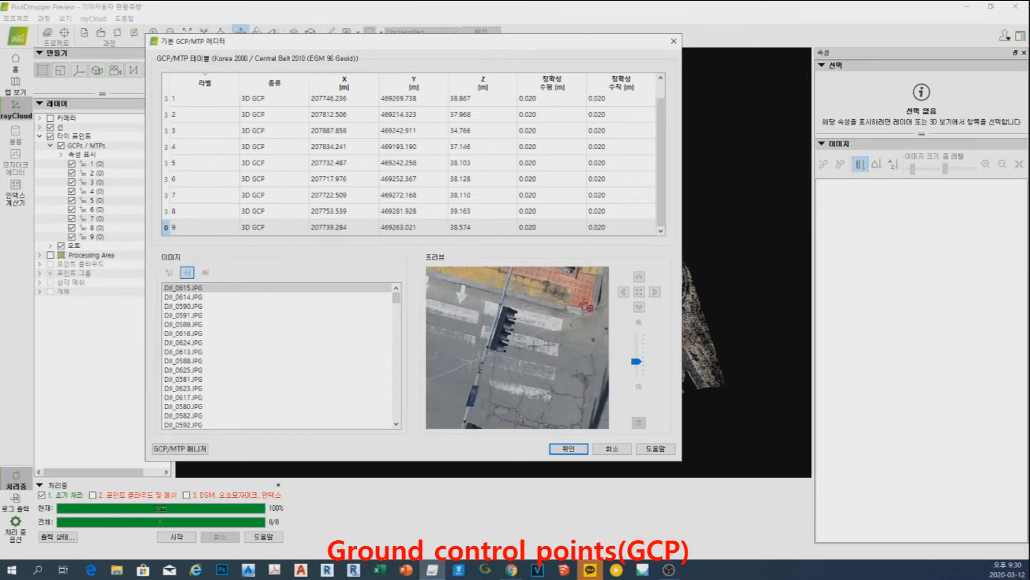
scroll(512, 349, down, 3)
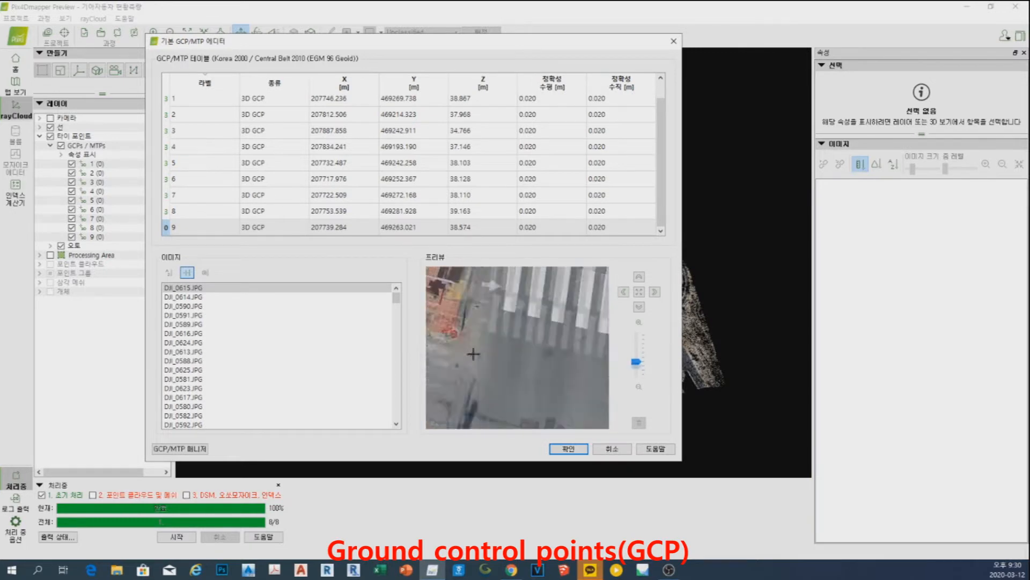
click(195, 297)
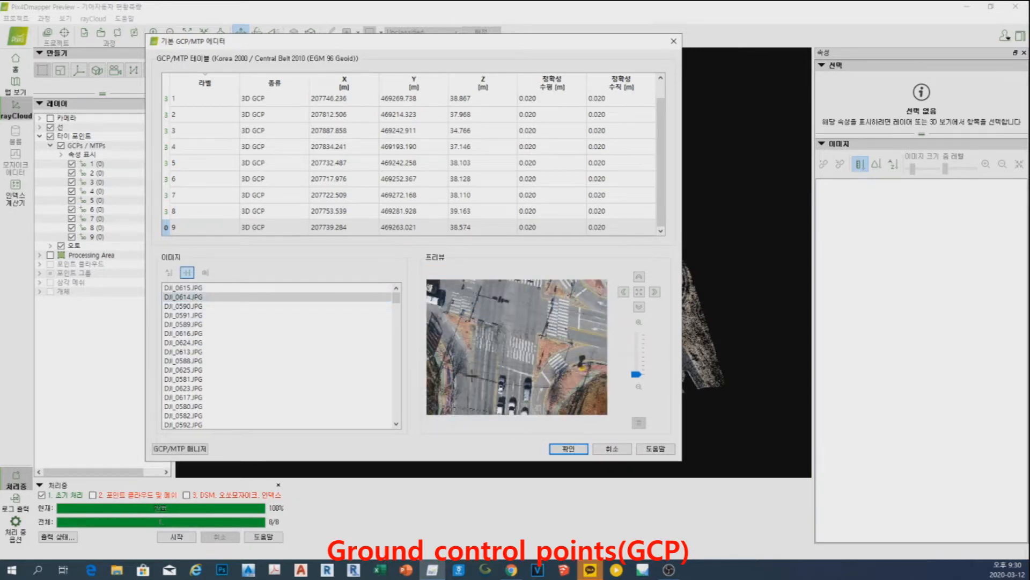
scroll(545, 306, up, 3)
scroll(487, 291, up, 2)
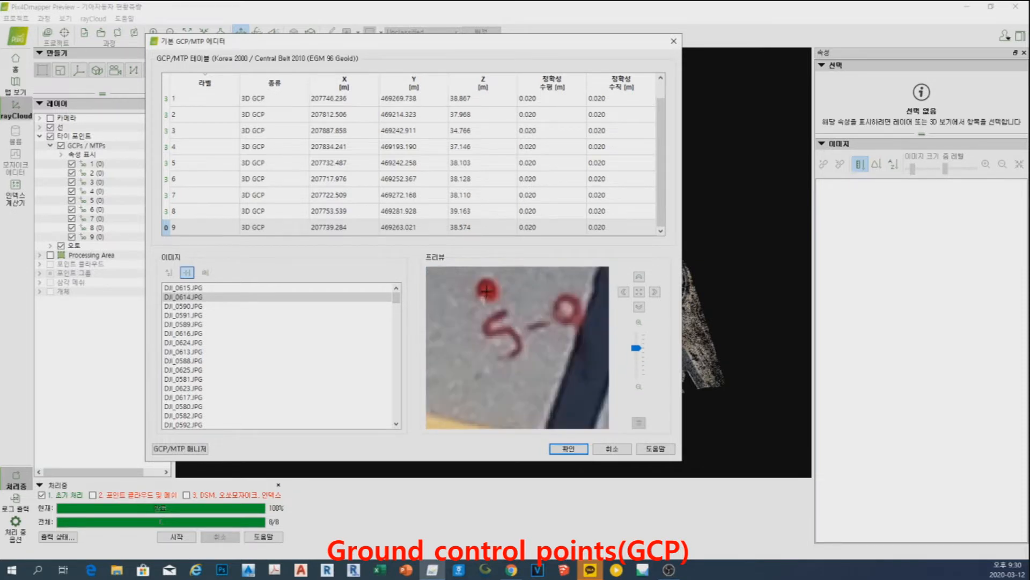
click(486, 289)
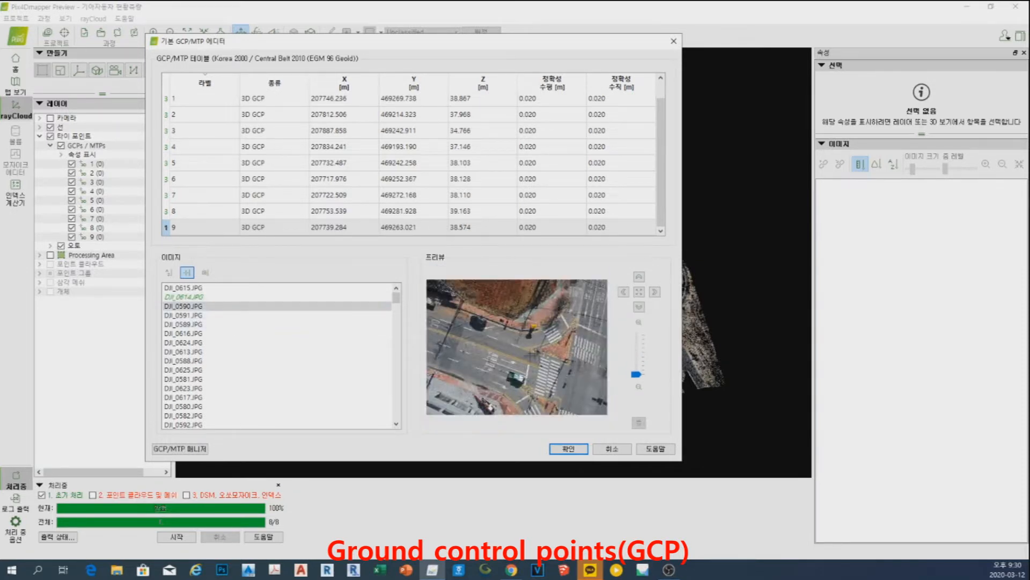
scroll(598, 388, up, 4)
click(600, 363)
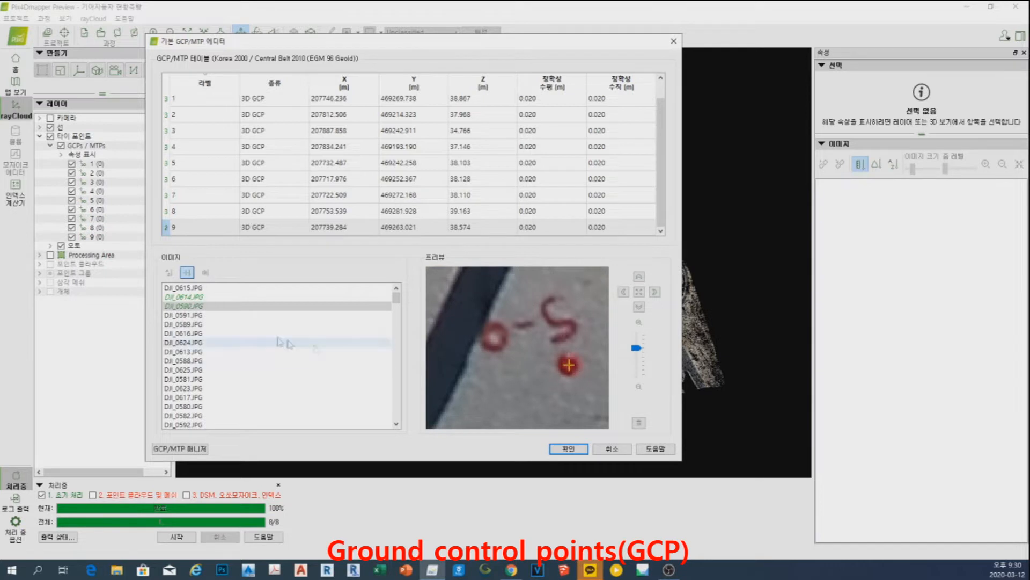
Mark GCP 9 on its painted red dot in image DJI_0589, and accept all marks in the basic GCP/MTP editor.
scroll(551, 412, up, 3)
drag(551, 412, 467, 368)
scroll(519, 398, down, 3)
scroll(518, 412, up, 3)
click(194, 325)
scroll(580, 321, up, 3)
scroll(583, 316, up, 3)
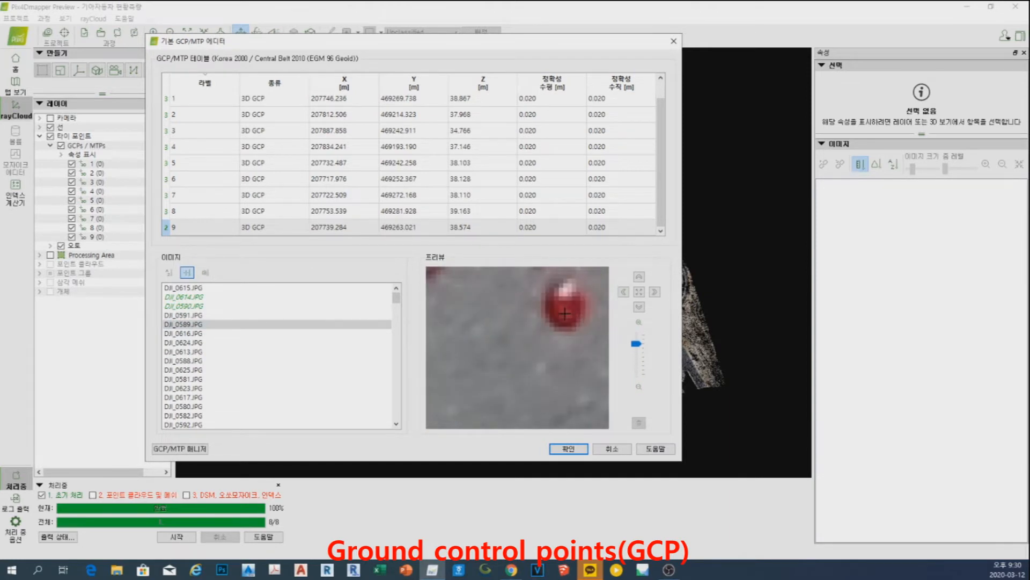
click(564, 314)
scroll(592, 343, down, 2)
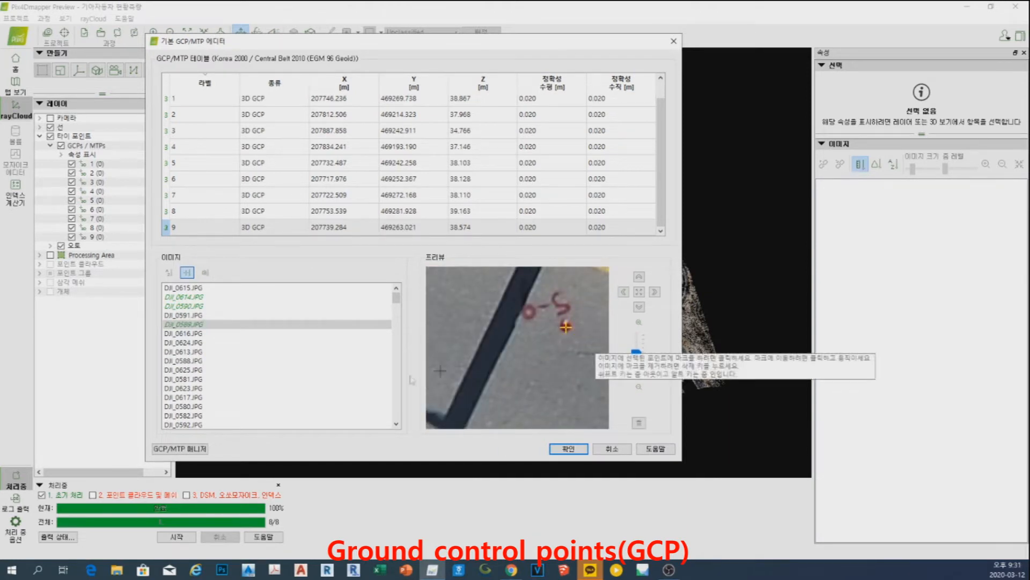
click(568, 448)
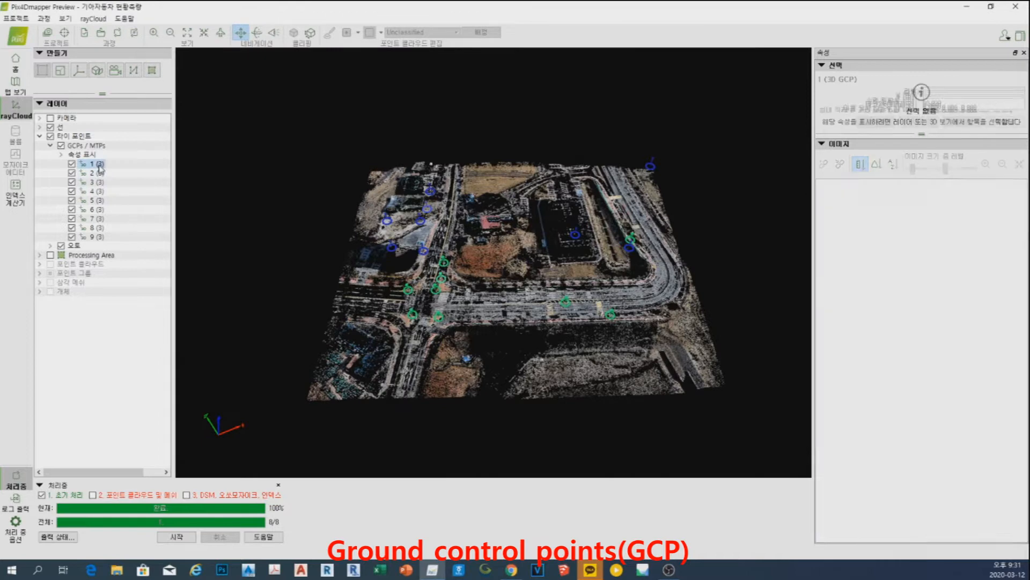
Run automatic marking for GCP 1, re-centre its mark in image DJI_0591, rerun the automatic marking and apply the marks.
click(97, 163)
click(879, 269)
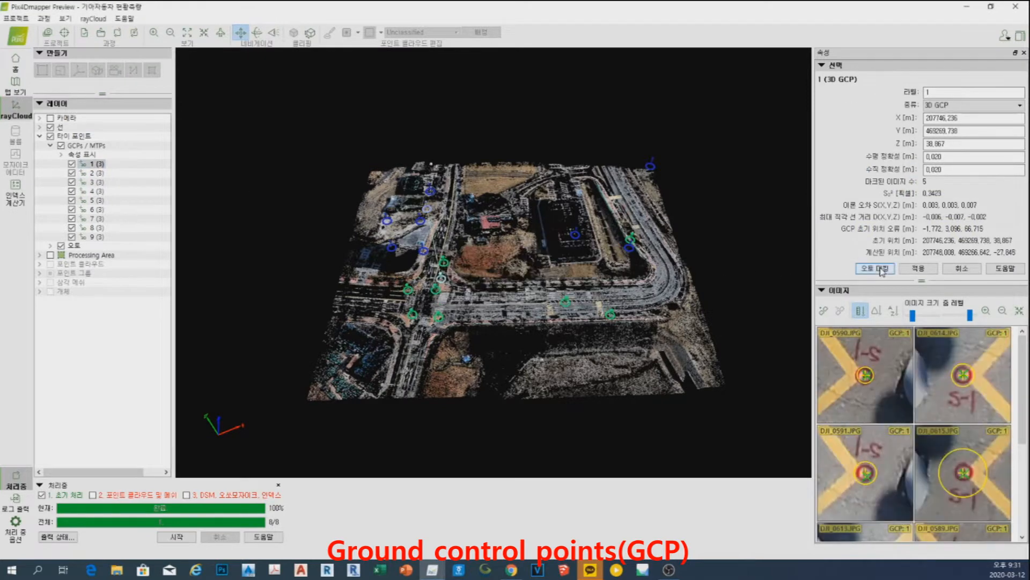
scroll(869, 467, up, 2)
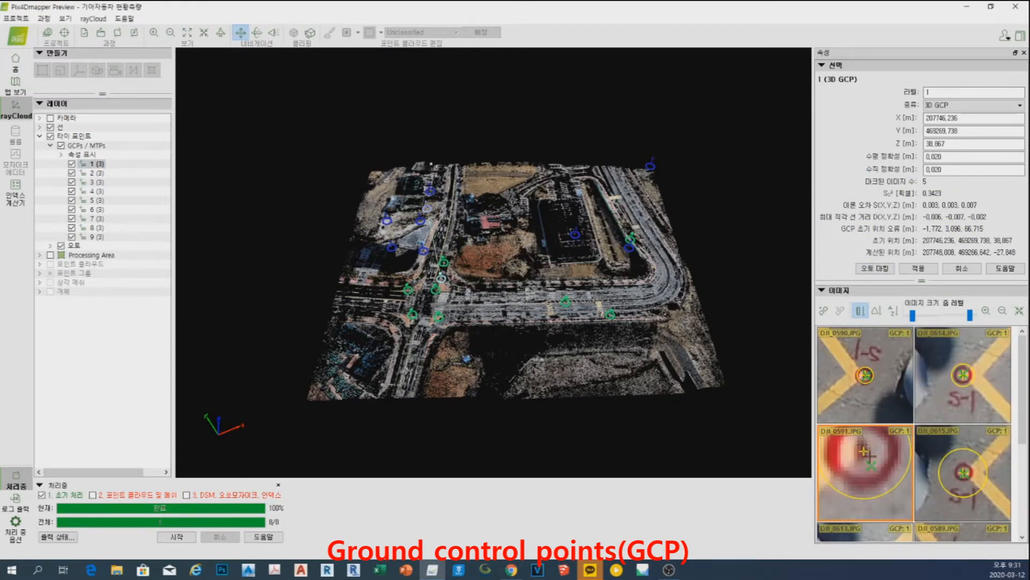
scroll(869, 462, down, 3)
scroll(874, 466, up, 2)
click(874, 467)
scroll(966, 470, up, 3)
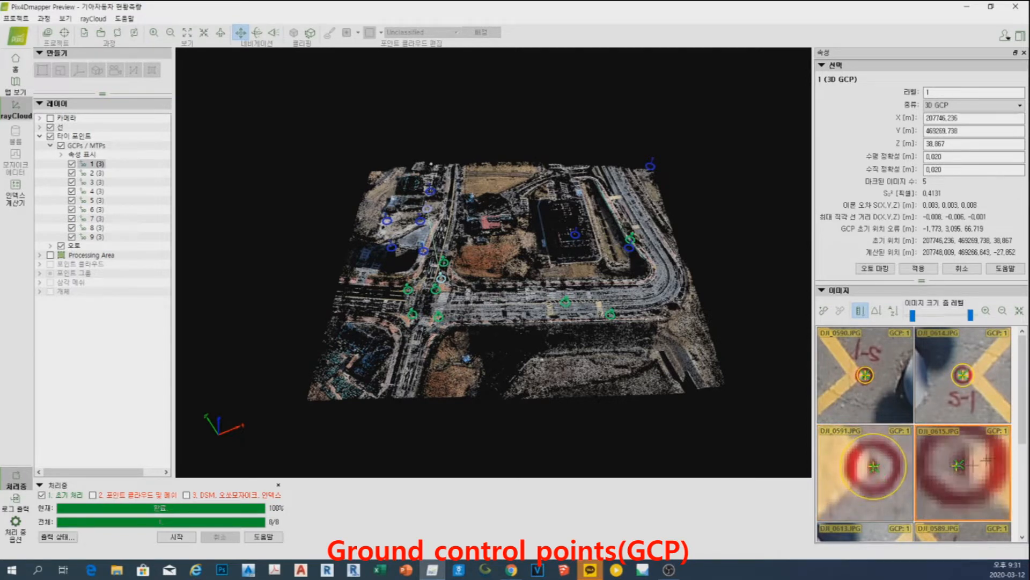
scroll(1023, 459, down, 1)
click(880, 271)
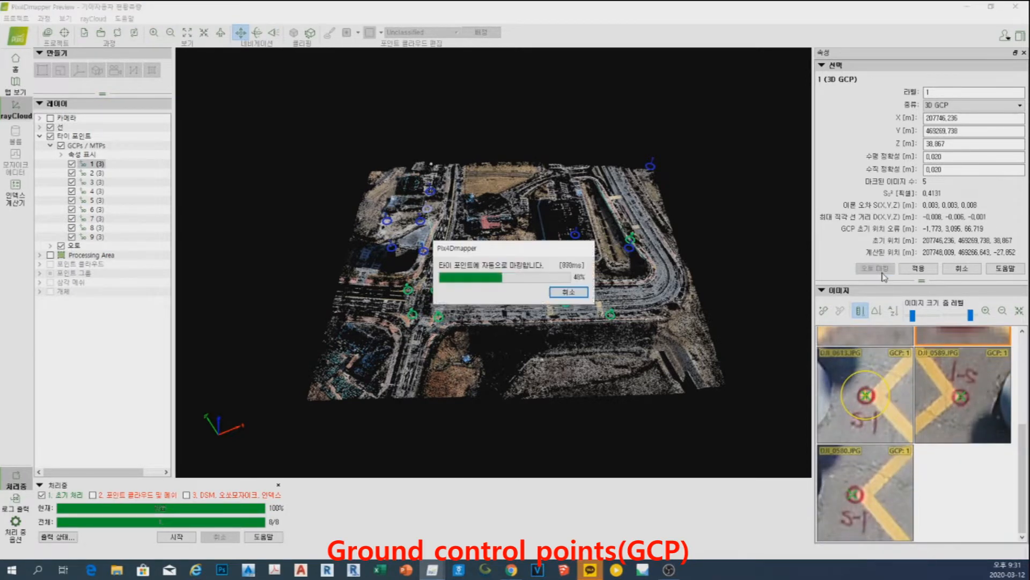
click(921, 272)
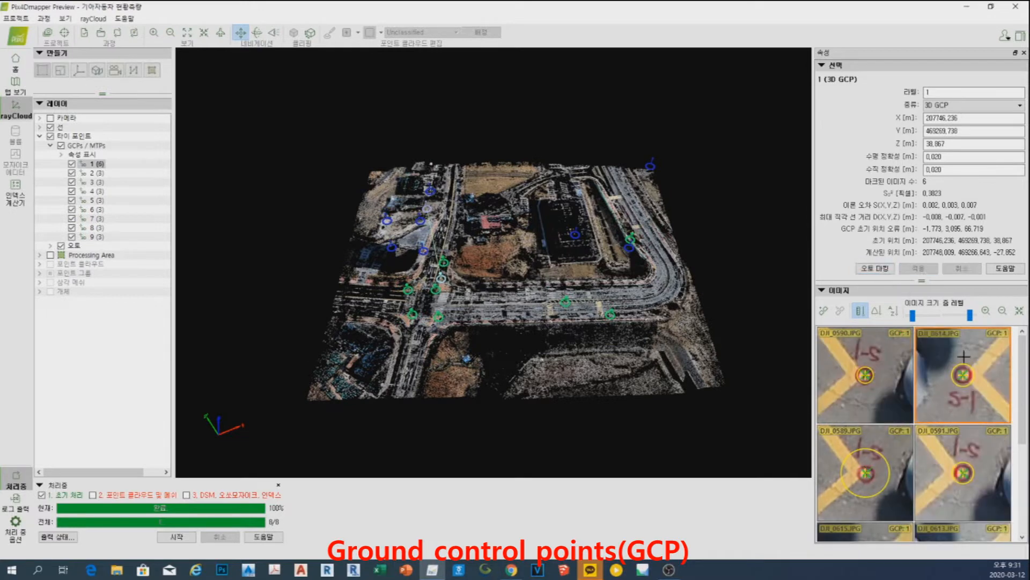
Run automatic marking for GCP 2, check its marks up close, rerun the automatic marking and apply the marks.
click(97, 174)
click(875, 269)
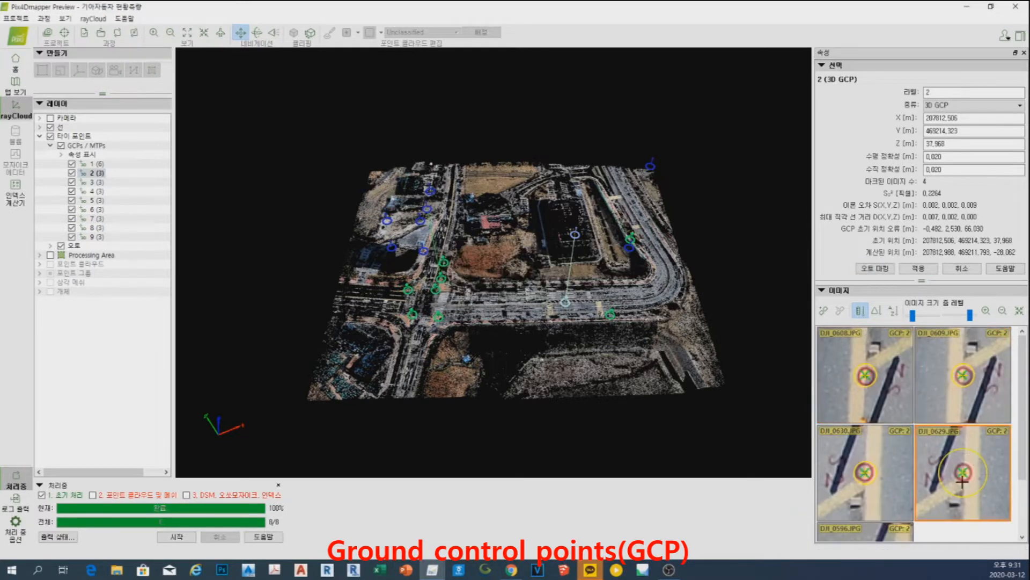
scroll(514, 290, up, 5)
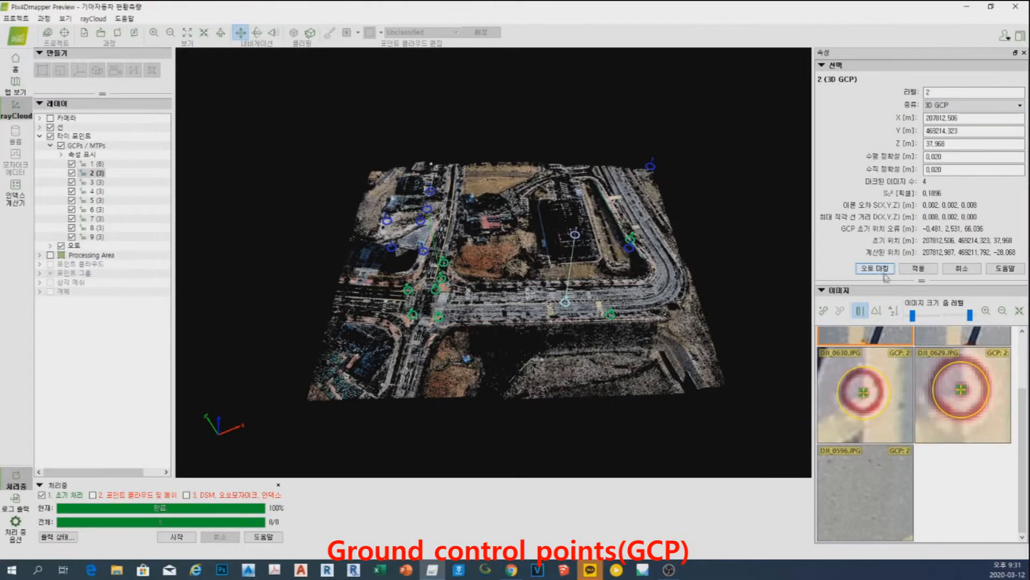
click(886, 270)
click(918, 269)
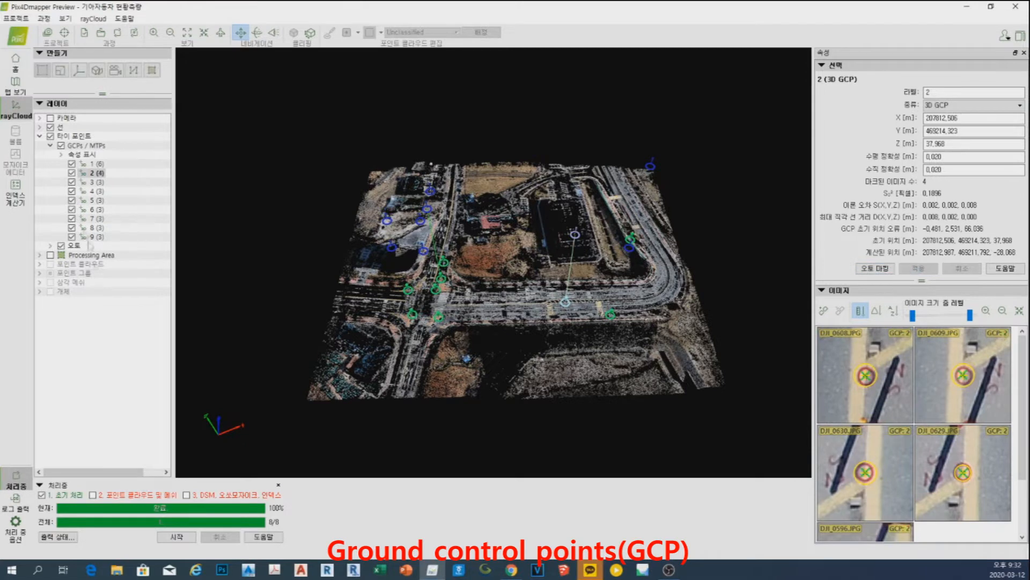
Automatically mark GCP 3 and GCP 4 in the remaining images, applying the marks for each point.
click(93, 183)
click(875, 268)
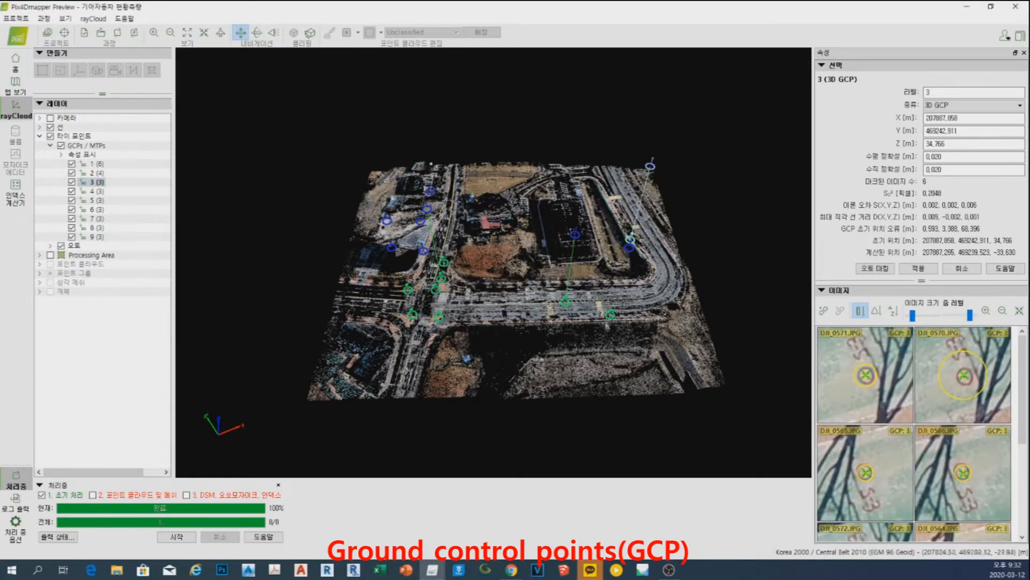
click(918, 268)
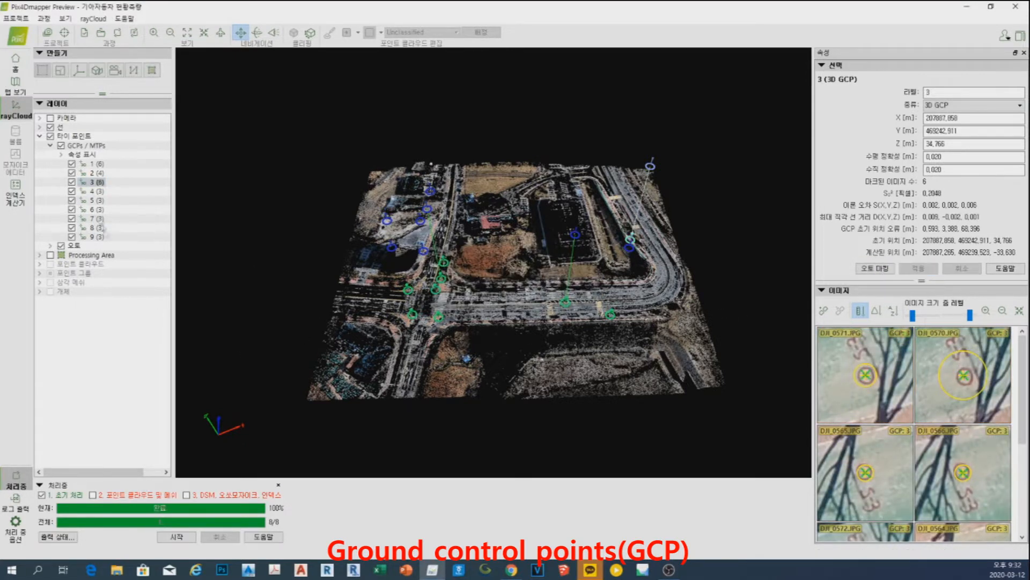
click(93, 192)
click(875, 268)
click(918, 268)
Automatically mark GCP 5 and GCP 6 in the remaining images, applying the marks for each point.
click(93, 201)
click(874, 268)
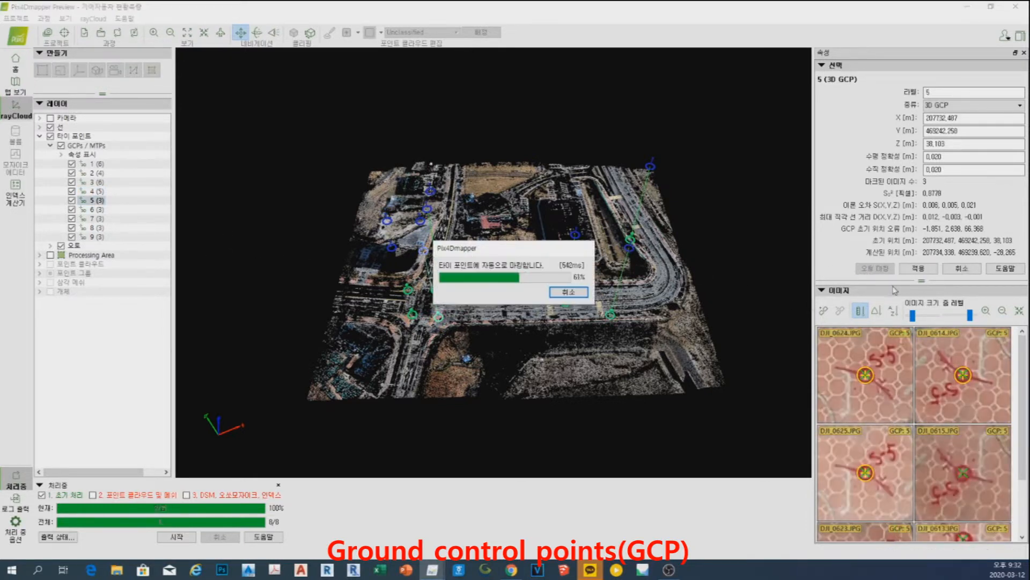
click(919, 268)
click(93, 209)
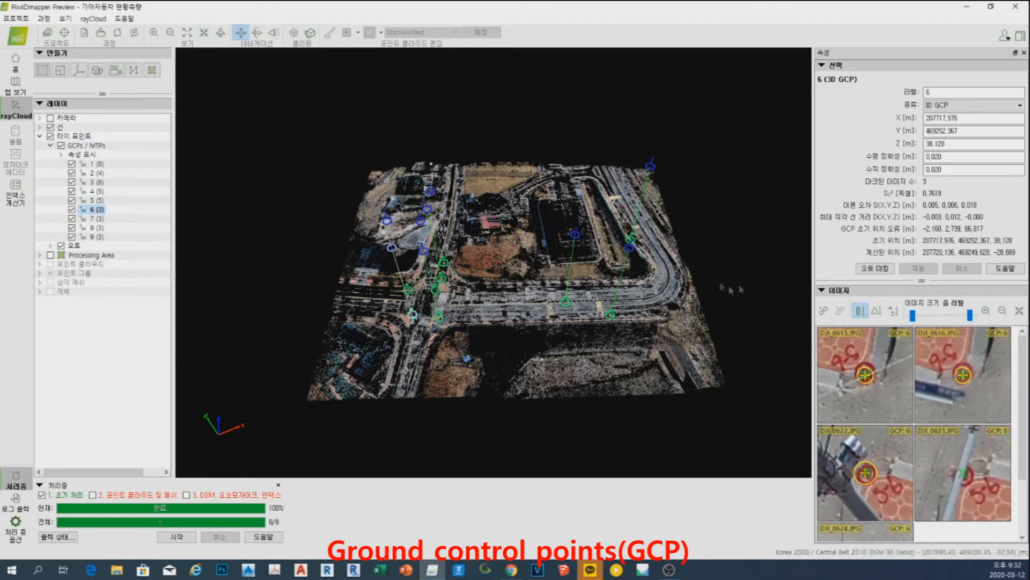
click(875, 268)
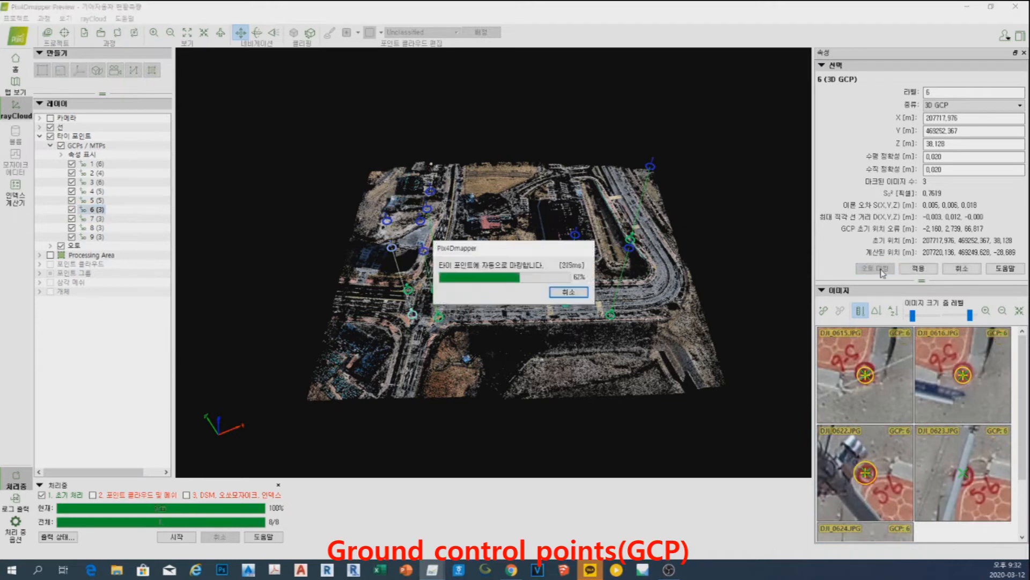
click(918, 269)
Automatically mark GCP 7 and GCP 8 in the remaining images, applying the marks for each point.
click(95, 219)
click(875, 268)
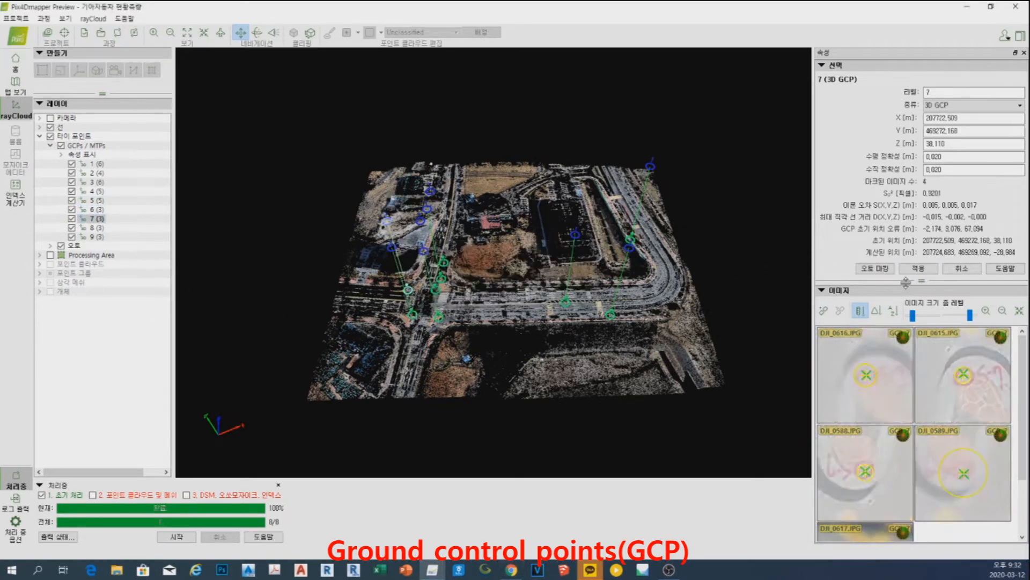
click(919, 271)
click(94, 227)
click(875, 268)
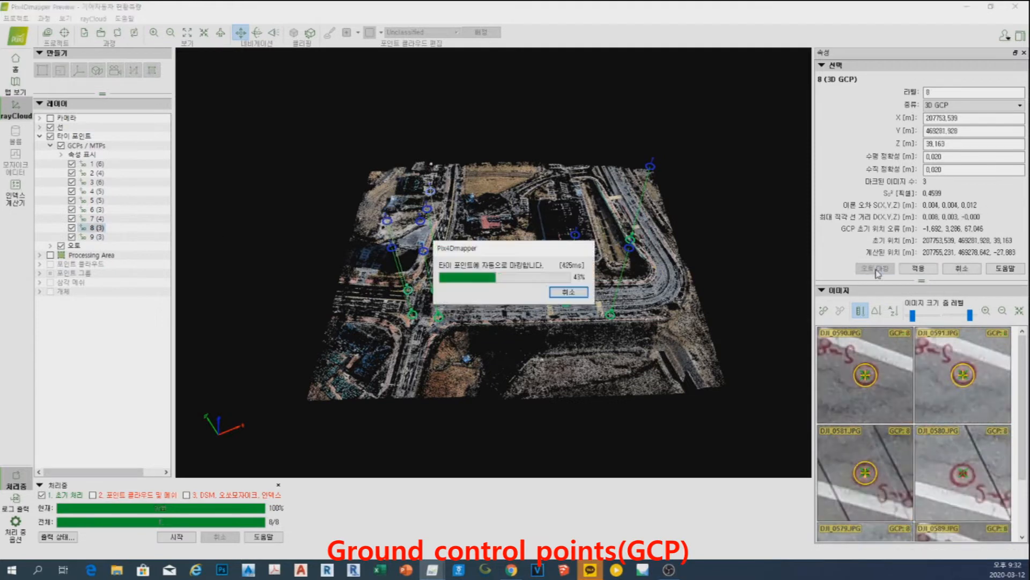
click(918, 268)
Automatically mark GCP 9 in the remaining images and apply the marks.
click(94, 237)
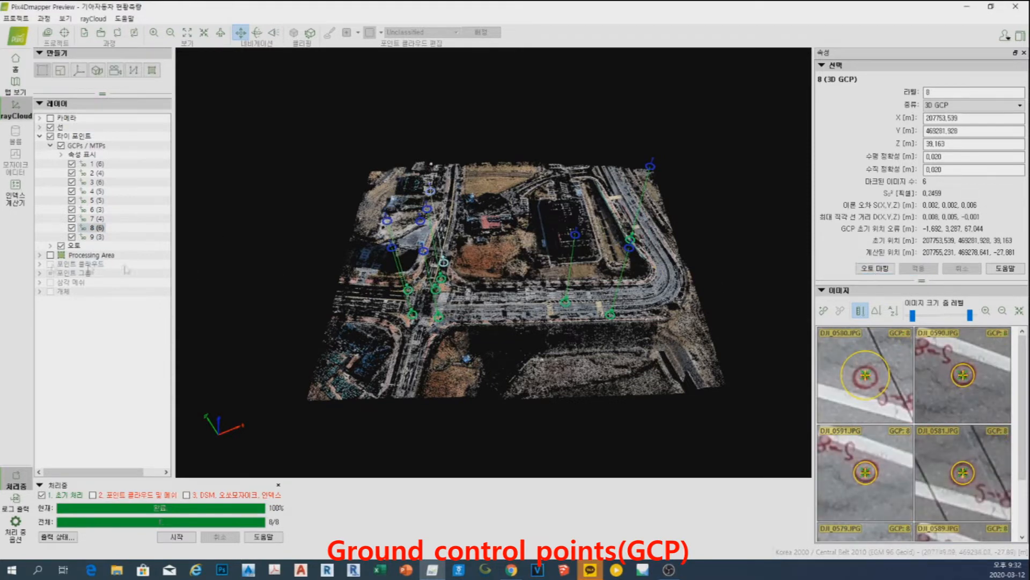
click(875, 268)
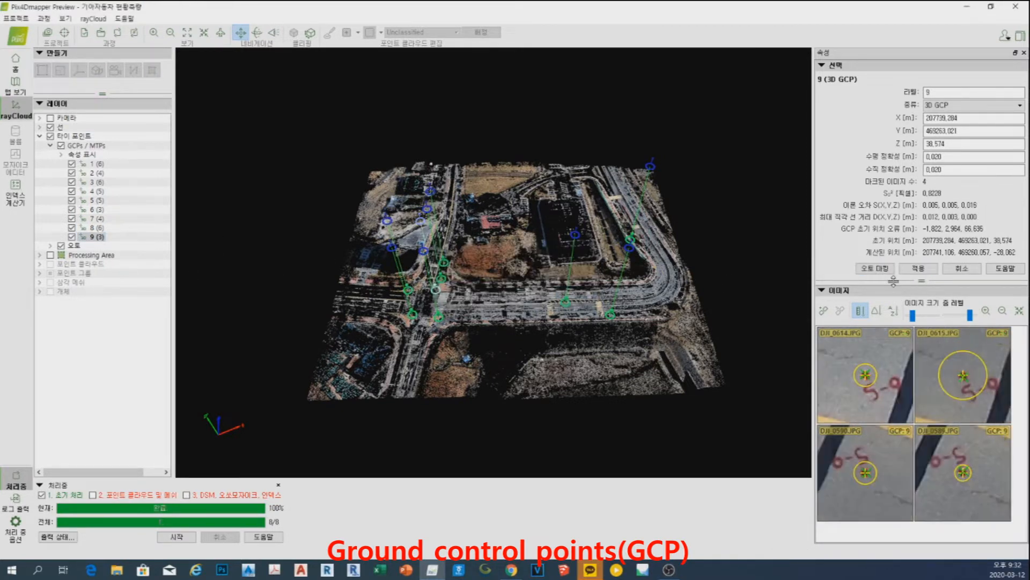
click(919, 270)
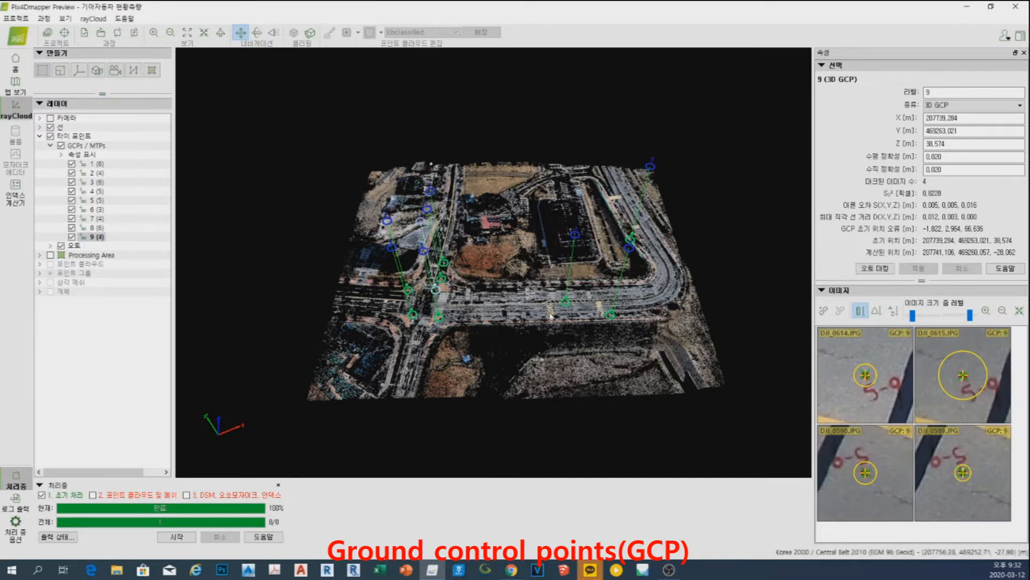
Run Rematch and Optimize on the project, accepting that the existing initial processing results are overwritten.
click(43, 18)
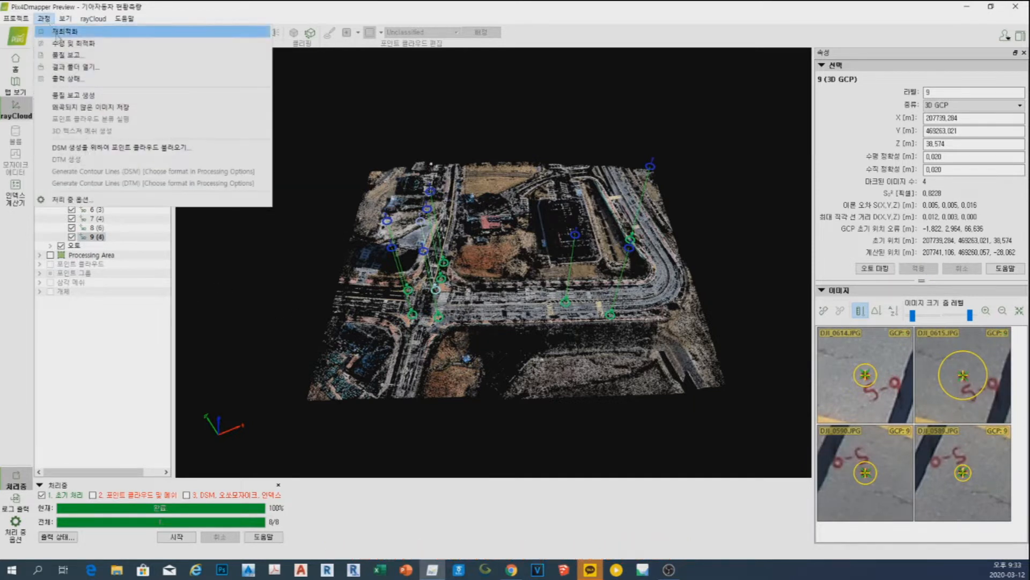
click(65, 44)
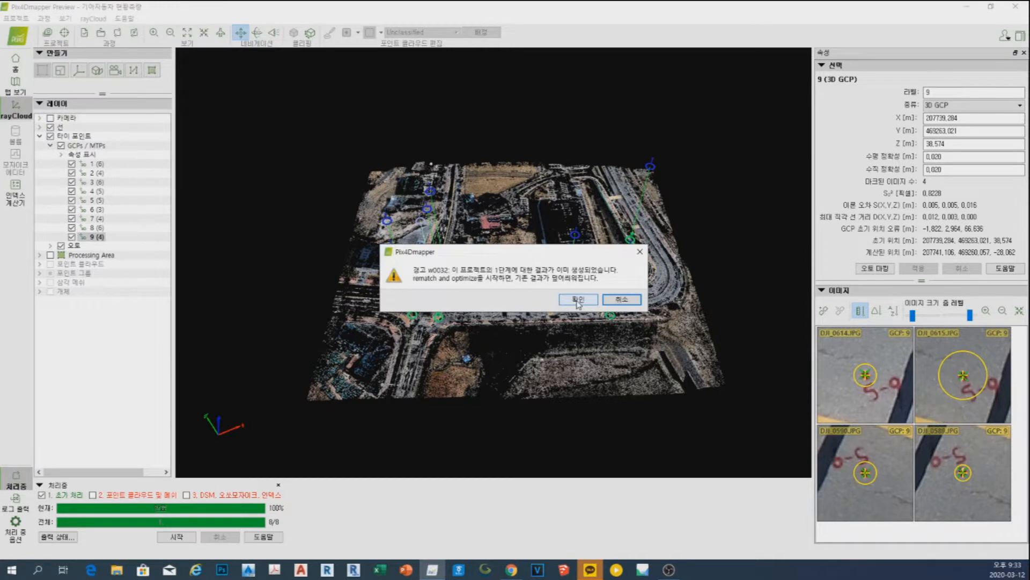
click(579, 304)
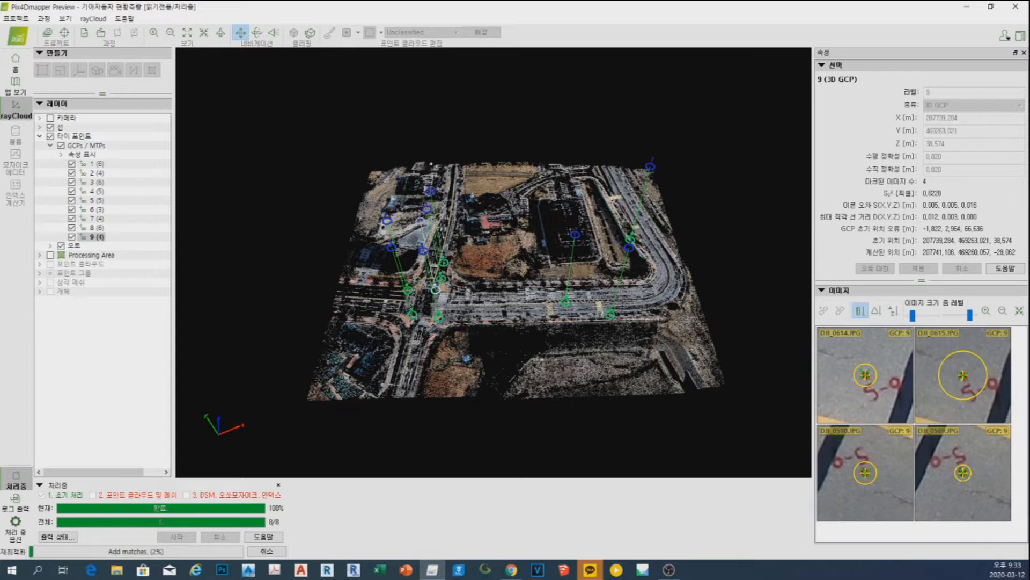
Look over the reoptimized tie points and generate a new quality report.
key(alt+Tab)
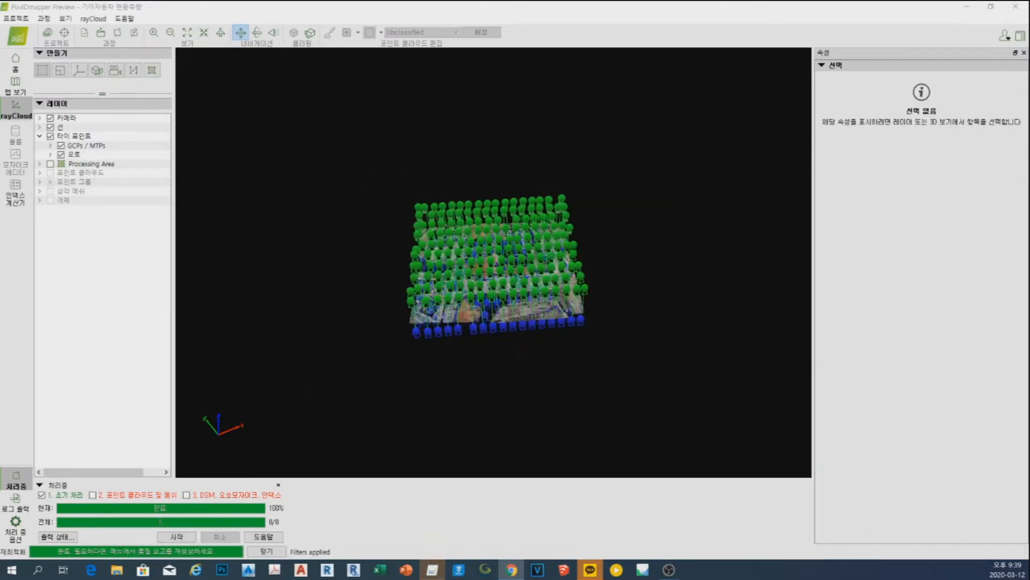
scroll(467, 284, up, 8)
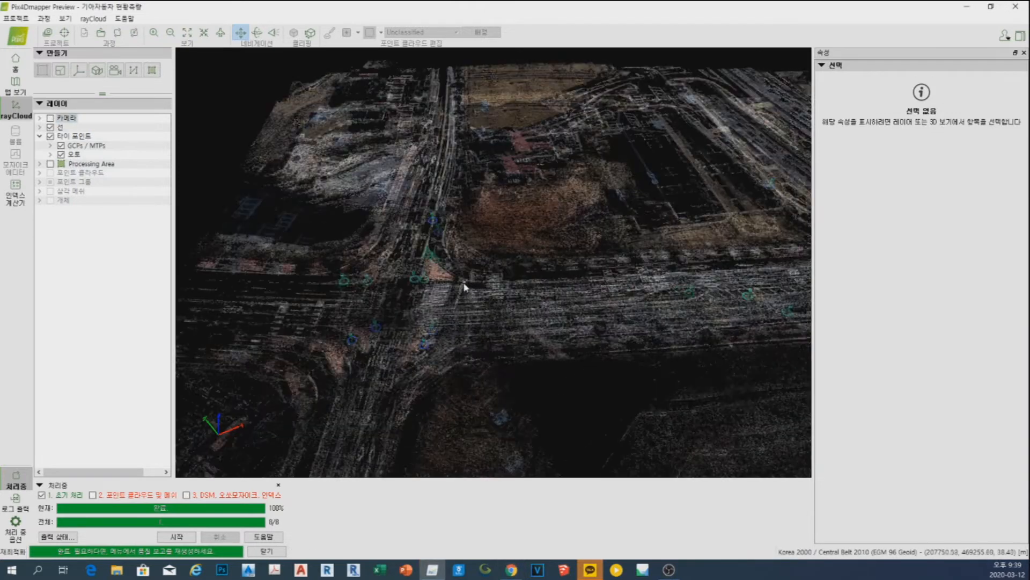
scroll(466, 284, down, 4)
click(47, 20)
click(84, 98)
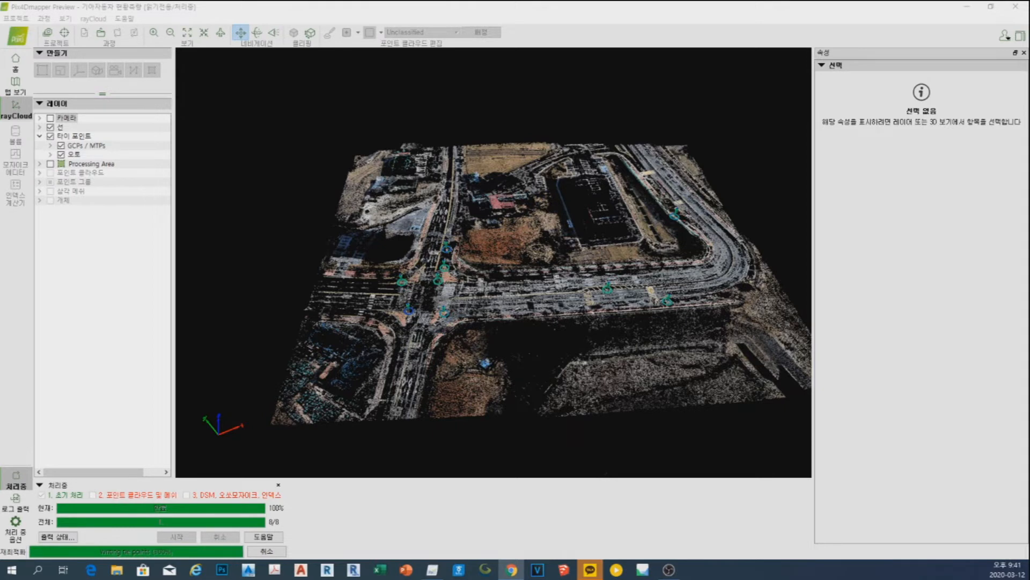
Review the georeferencing error, coordinate systems and processing options in the quality report, and close the report.
scroll(408, 306, down, 5)
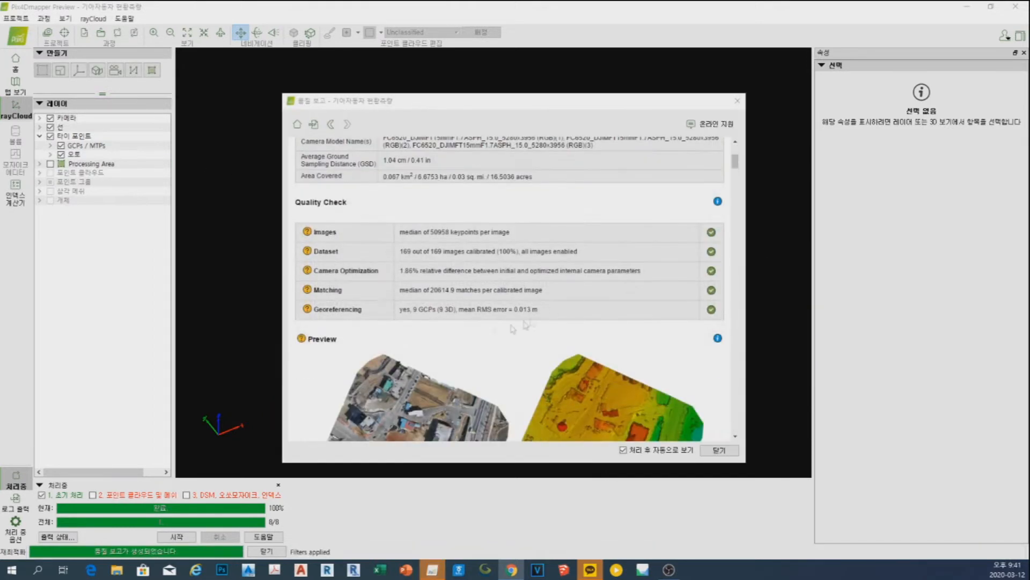
drag(403, 309, 514, 309)
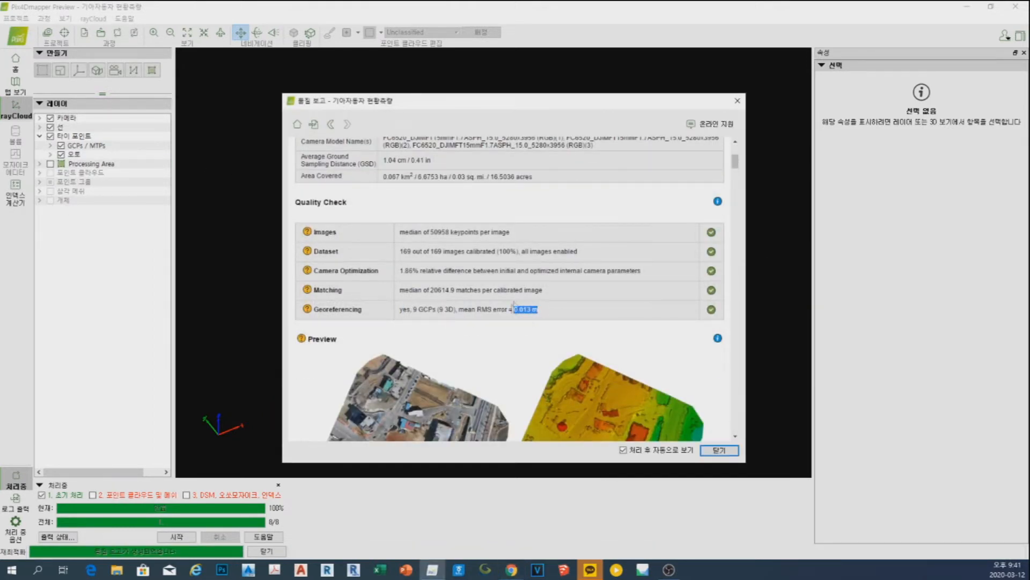
drag(734, 168, 734, 429)
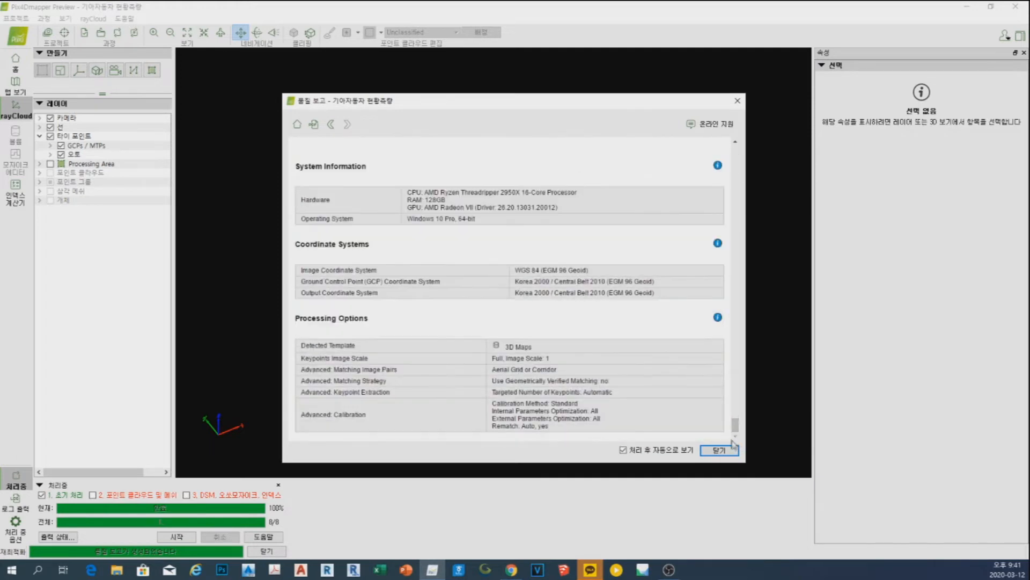
drag(594, 282, 652, 328)
click(608, 369)
click(717, 451)
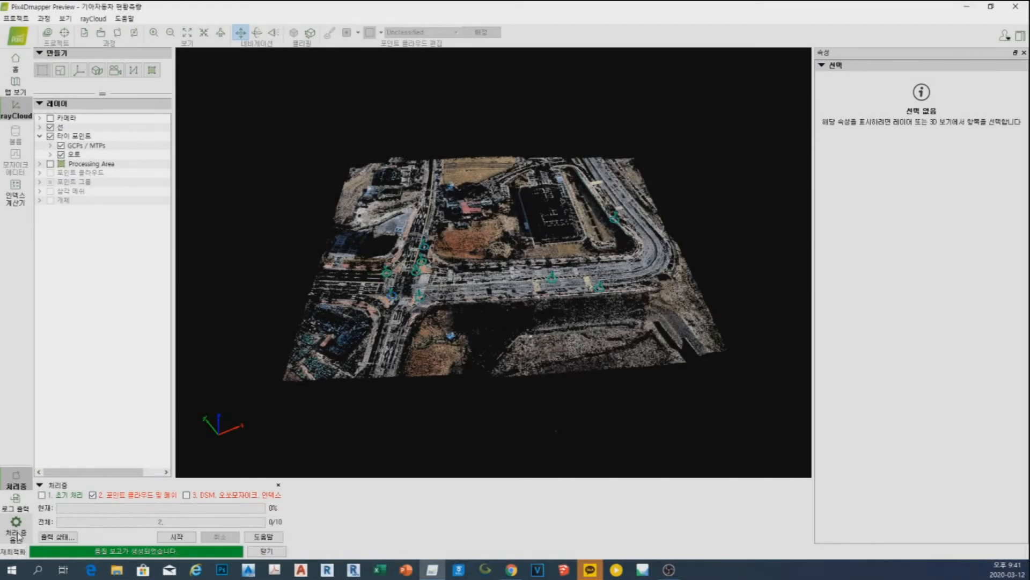
Add DXF to the 3D textured mesh exports in the processing options, accept them and start the point cloud and mesh processing.
click(15, 523)
click(360, 164)
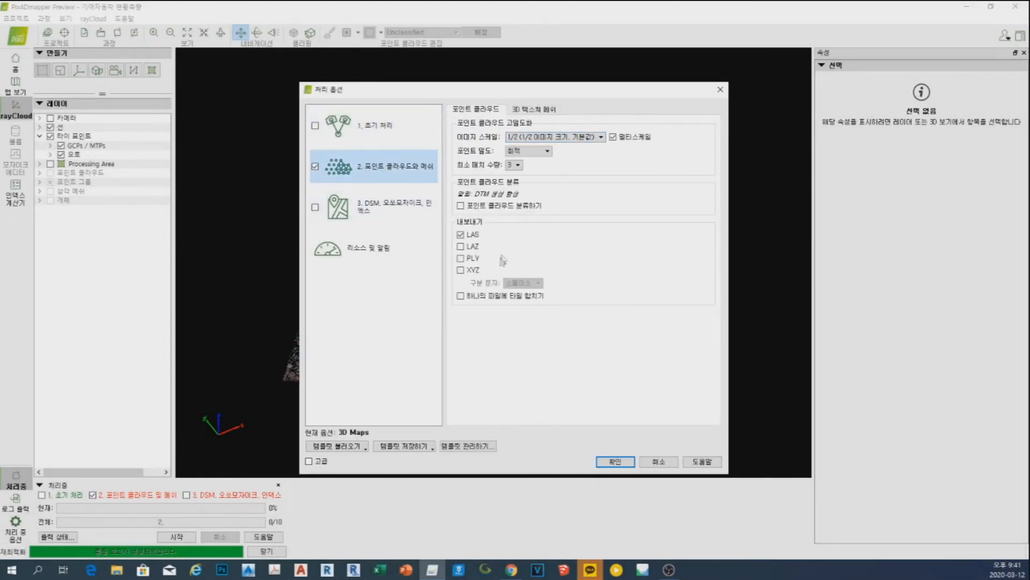
click(531, 112)
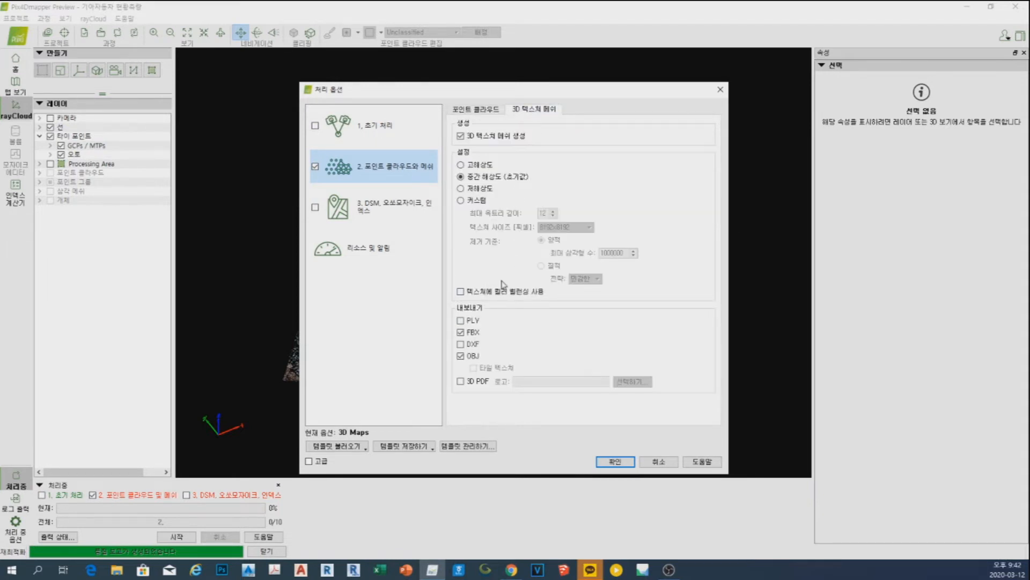
click(472, 344)
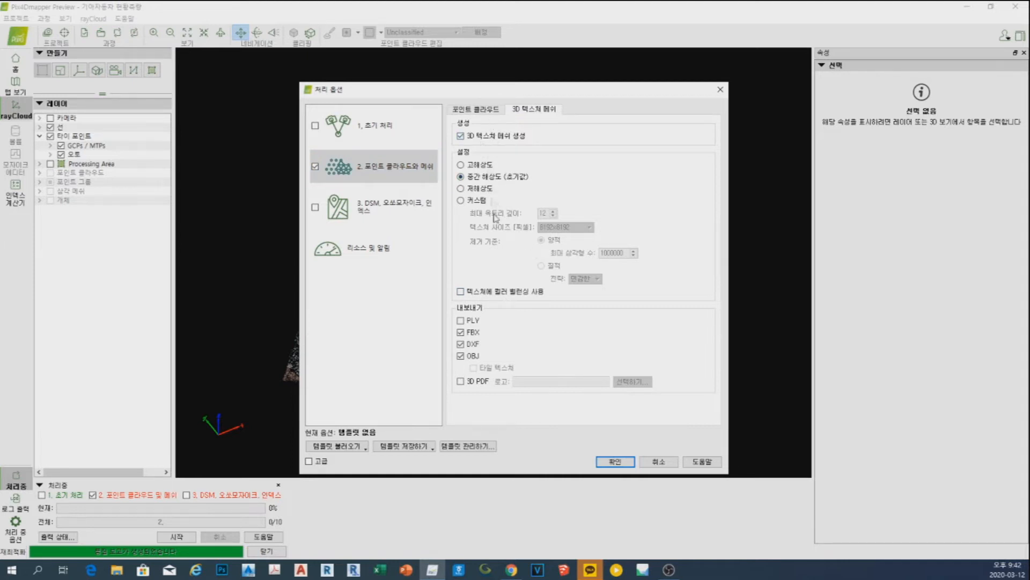
click(608, 462)
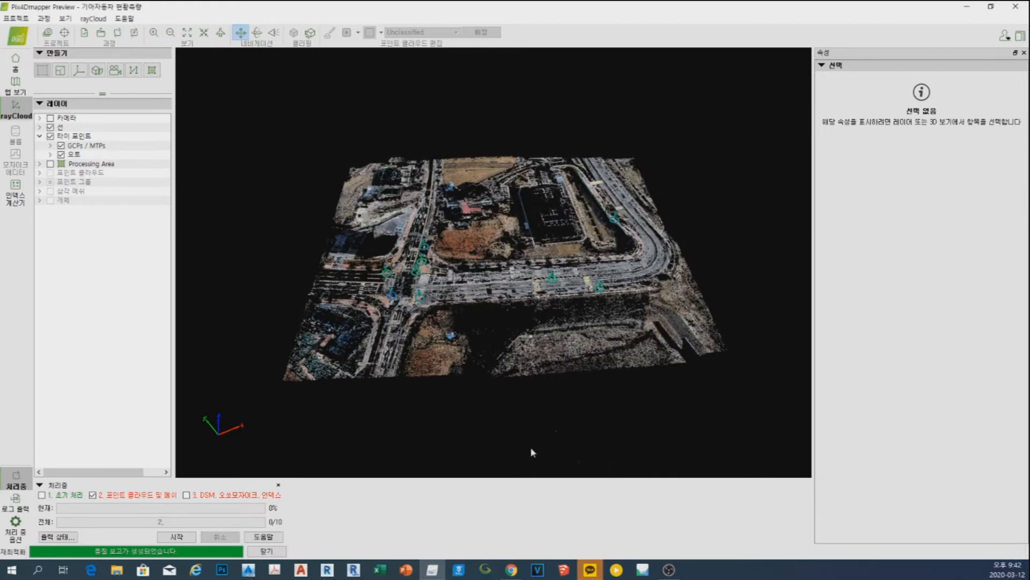
click(177, 536)
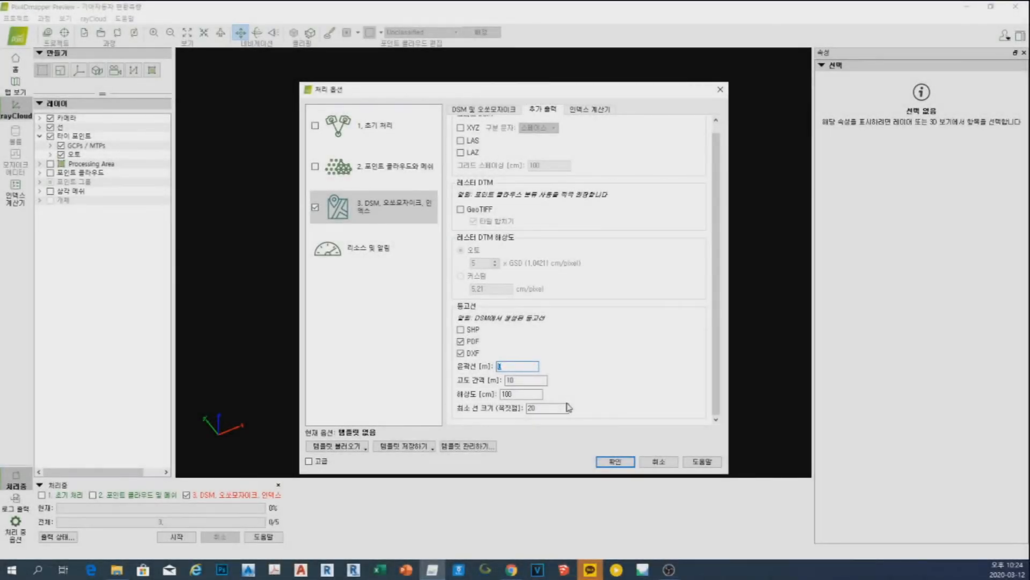
Set the contour line base to 1 m and the elevation interval to 5 m, and review the index calculator options.
text(1)
drag(531, 381, 503, 382)
text(5)
click(588, 110)
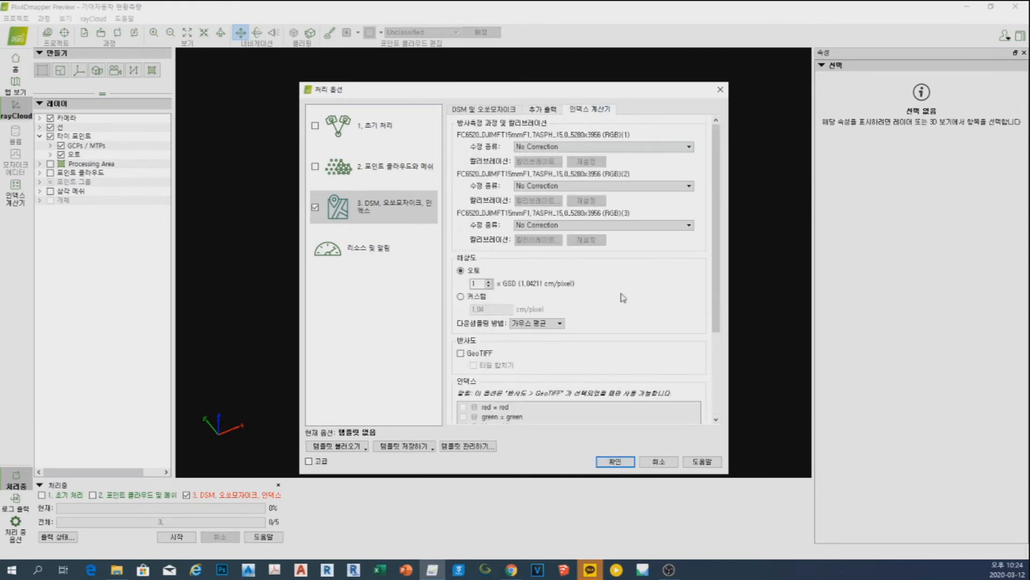
scroll(624, 298, down, 5)
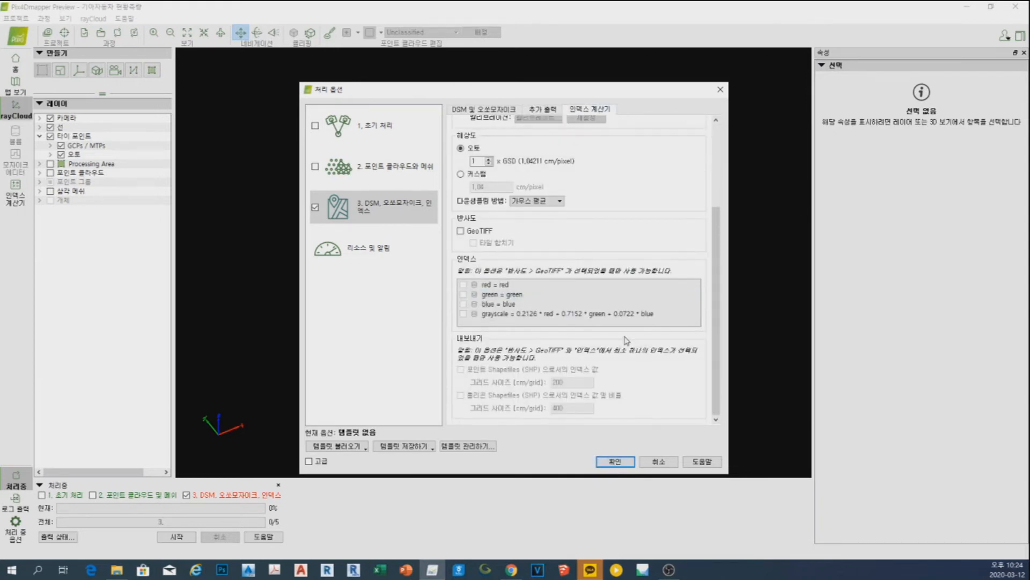
Accept the processing options and start the DSM, orthomosaic and index processing.
click(615, 462)
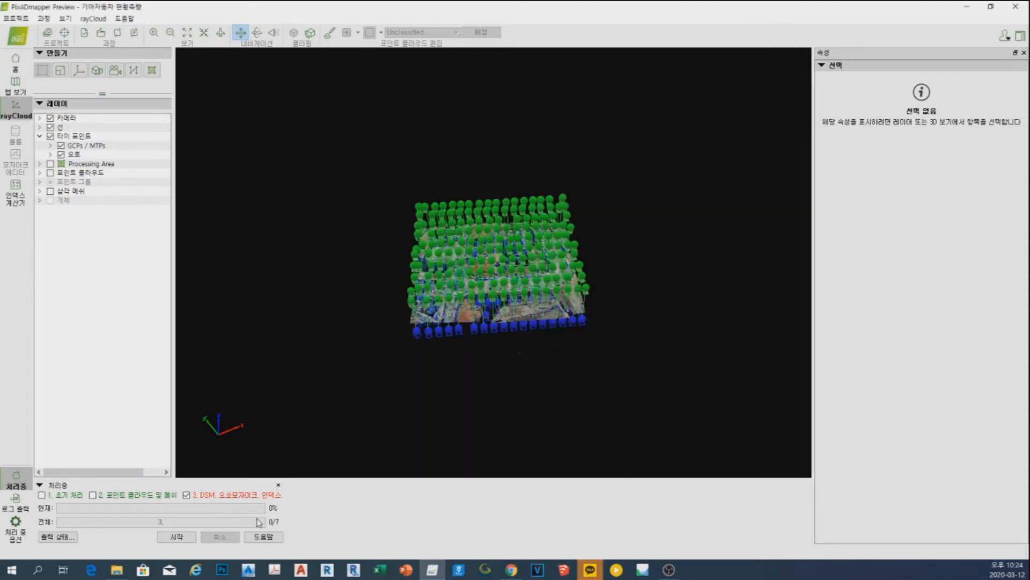
click(179, 537)
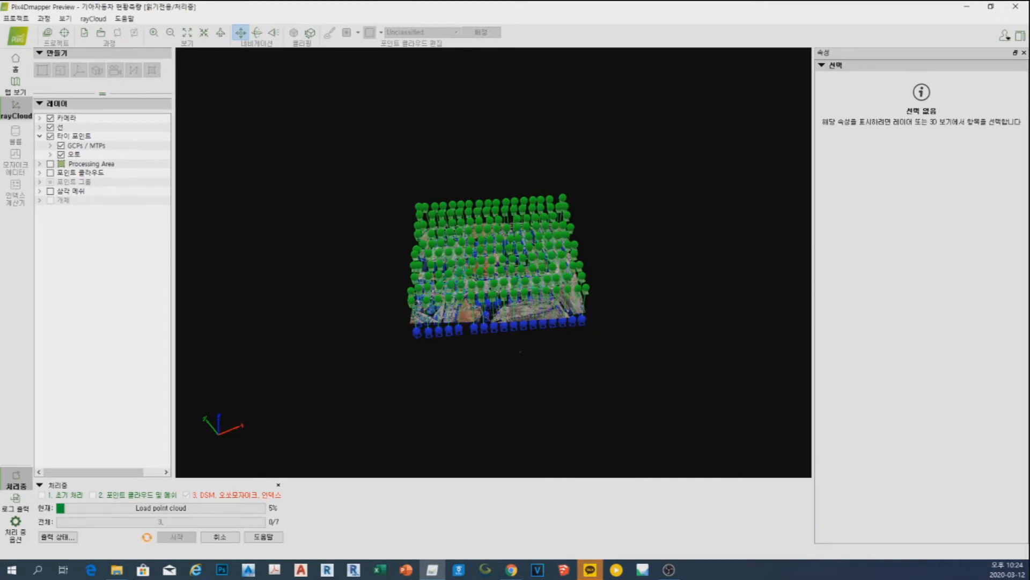
key(alt+Tab)
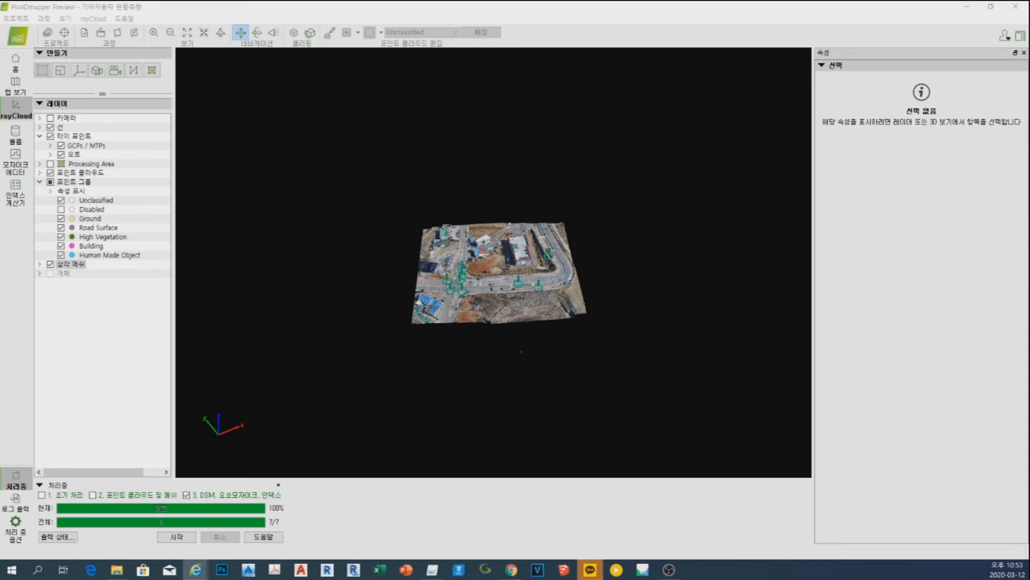
Examine the textured mesh from above and along the main road towards the intersection.
drag(467, 392, 483, 419)
scroll(499, 263, up, 3)
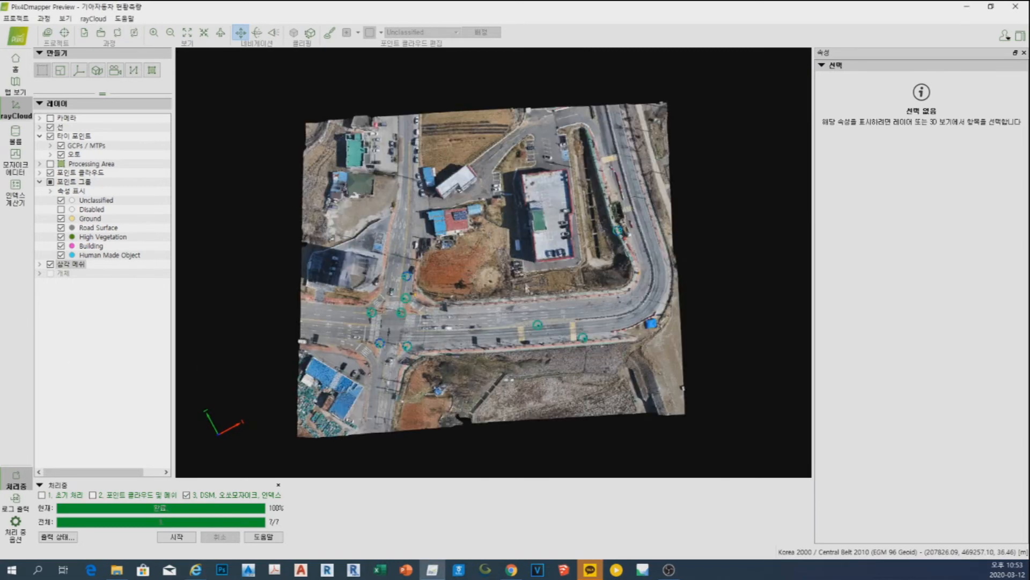
scroll(506, 215, up, 3)
drag(506, 215, 372, 139)
scroll(420, 326, up, 4)
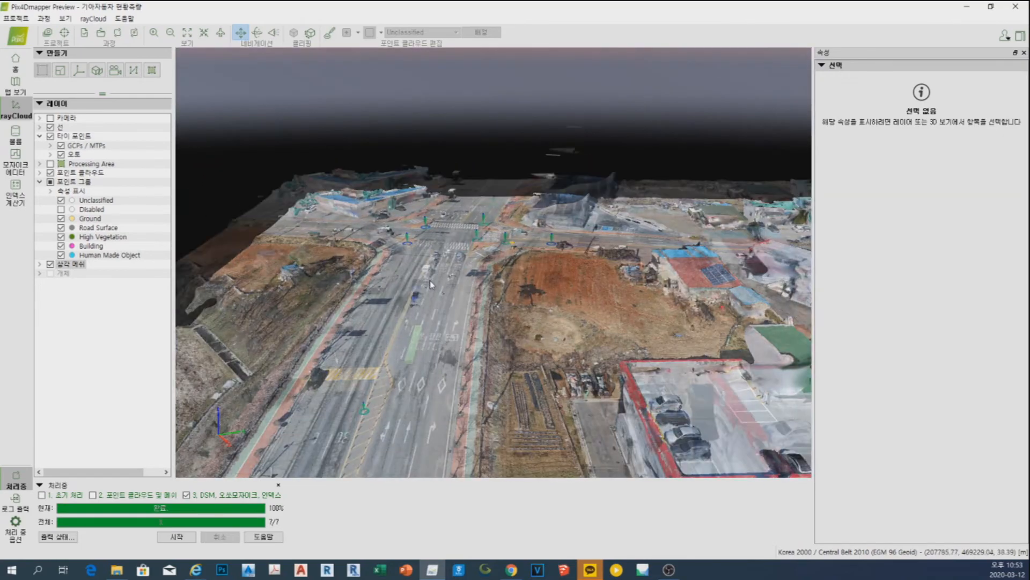
scroll(424, 339, down, 5)
scroll(424, 339, down, 3)
scroll(444, 335, up, 5)
Examine the mesh around the drainage channel, the roadworks and the road beside the parking lot.
drag(444, 335, 507, 344)
scroll(377, 220, up, 8)
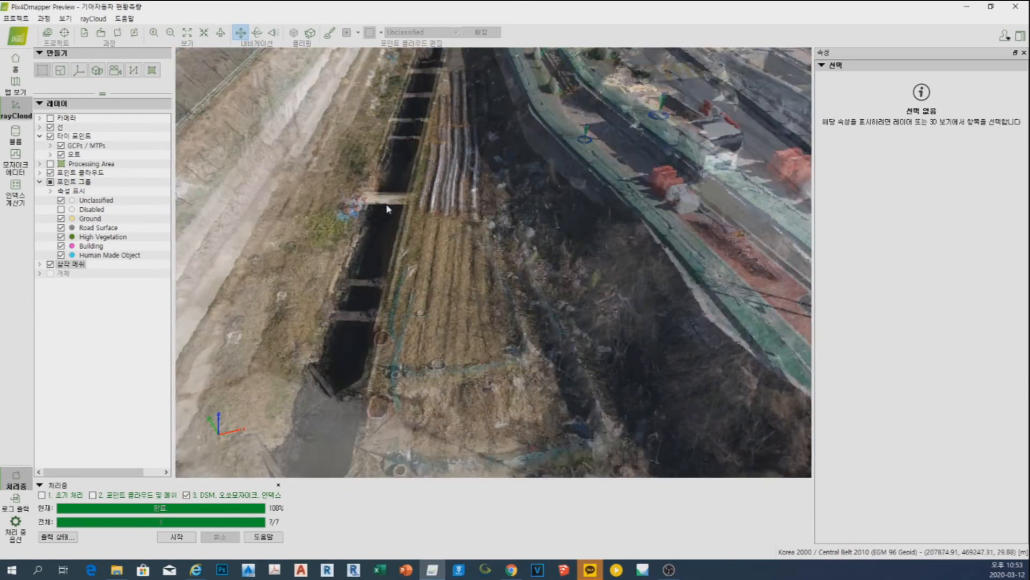
drag(443, 256, 473, 277)
scroll(457, 276, down, 5)
scroll(466, 230, up, 4)
middle_drag(467, 247, 473, 394)
mouse_move(465, 214)
middle_down()
mouse_move(478, 404)
mouse_move(460, 370)
mouse_move(461, 394)
middle_up()
drag(473, 287, 740, 218)
scroll(639, 226, down, 4)
scroll(515, 257, up, 4)
middle_drag(509, 285, 525, 301)
drag(525, 302, 524, 324)
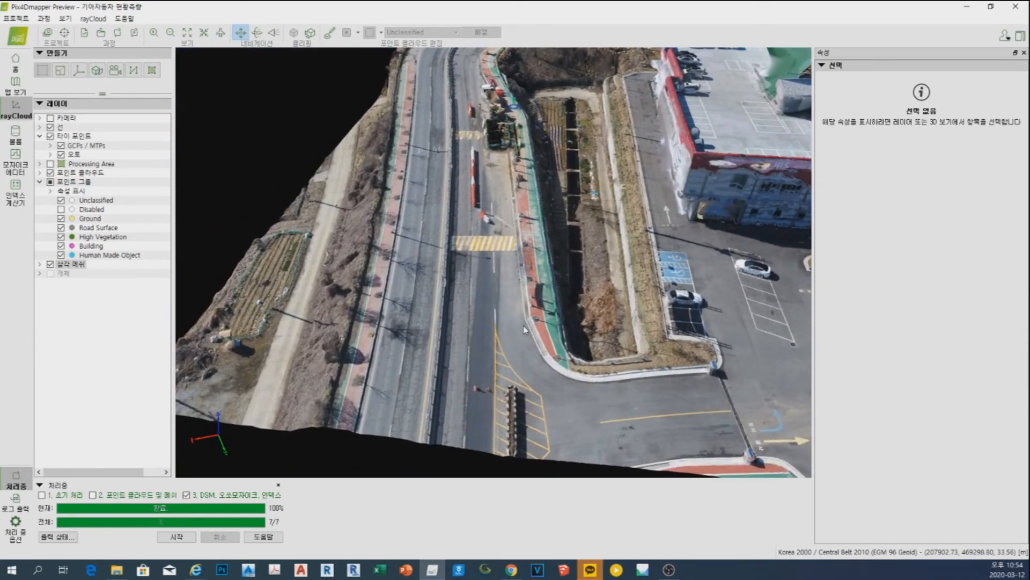
Start a new video animation trajectory based on user-recorded views and record its first three waypoints along the road beside the parking lot.
click(115, 70)
drag(494, 207, 796, 117)
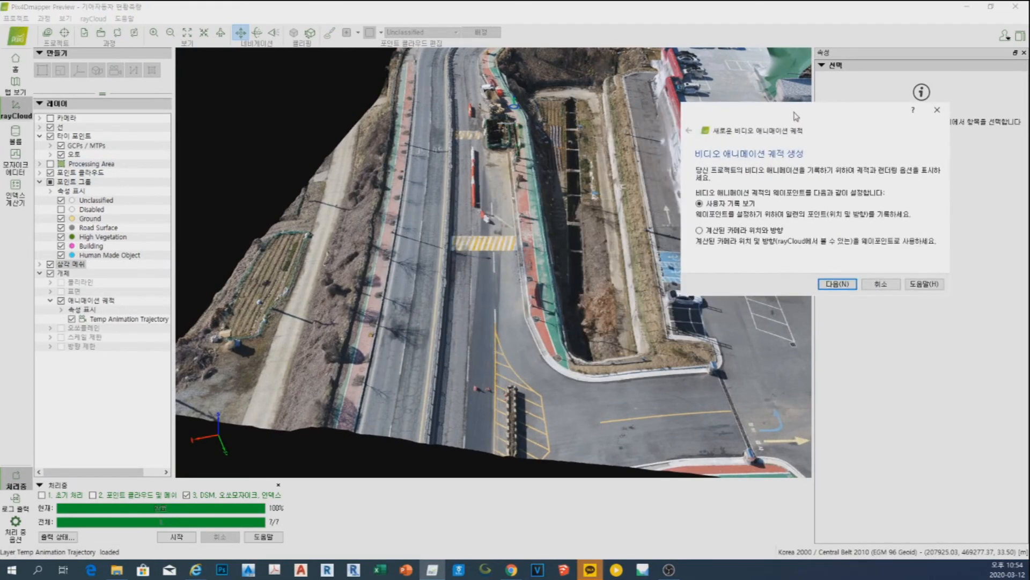
click(837, 285)
click(802, 255)
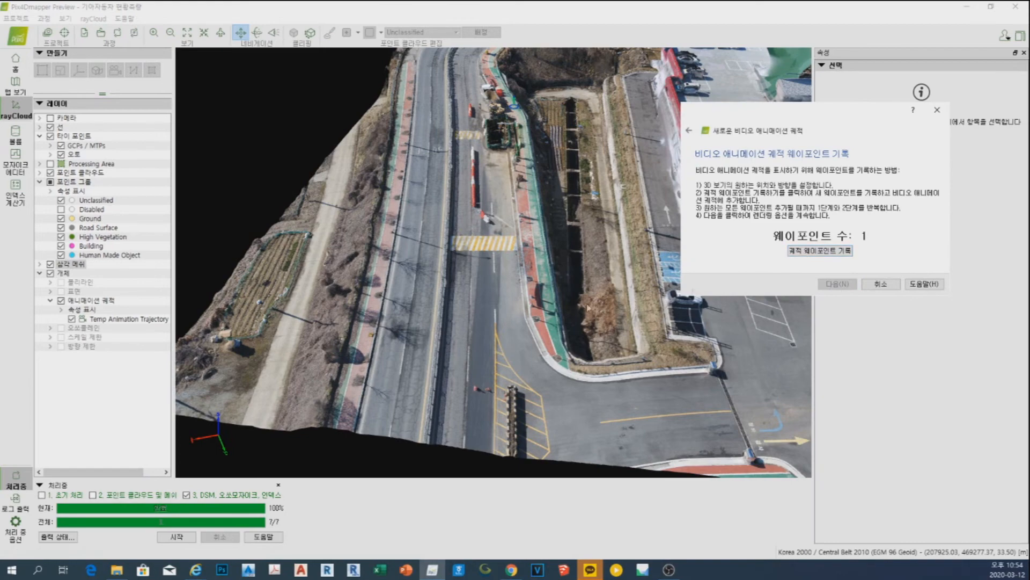
click(800, 251)
click(798, 251)
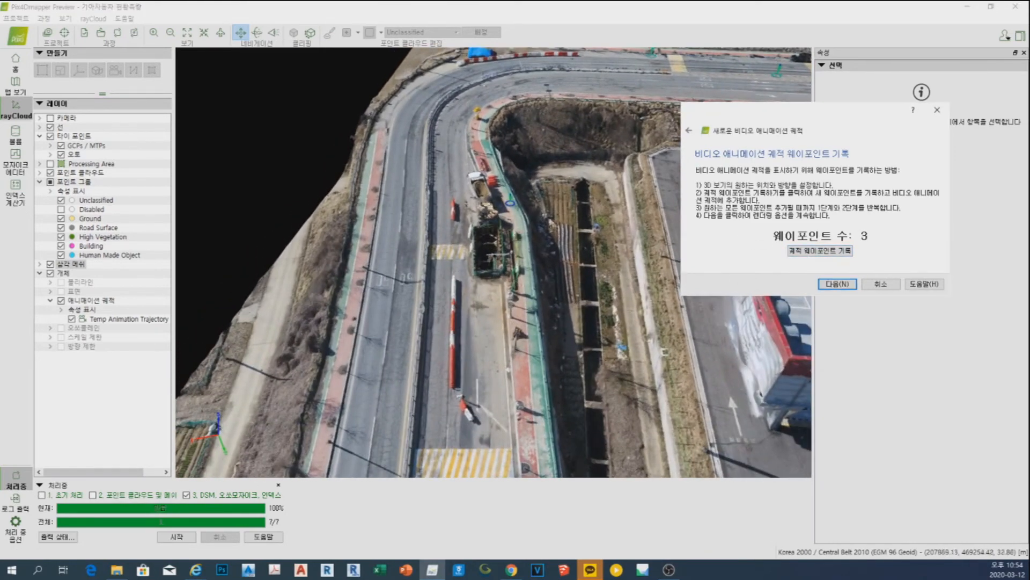
Record animation waypoints 4 to 10, following the road past the roadworks and around the bend.
click(800, 250)
click(800, 251)
drag(533, 293, 586, 282)
click(795, 254)
click(805, 251)
middle_drag(481, 205, 477, 240)
drag(477, 239, 656, 231)
click(805, 250)
click(820, 251)
click(819, 250)
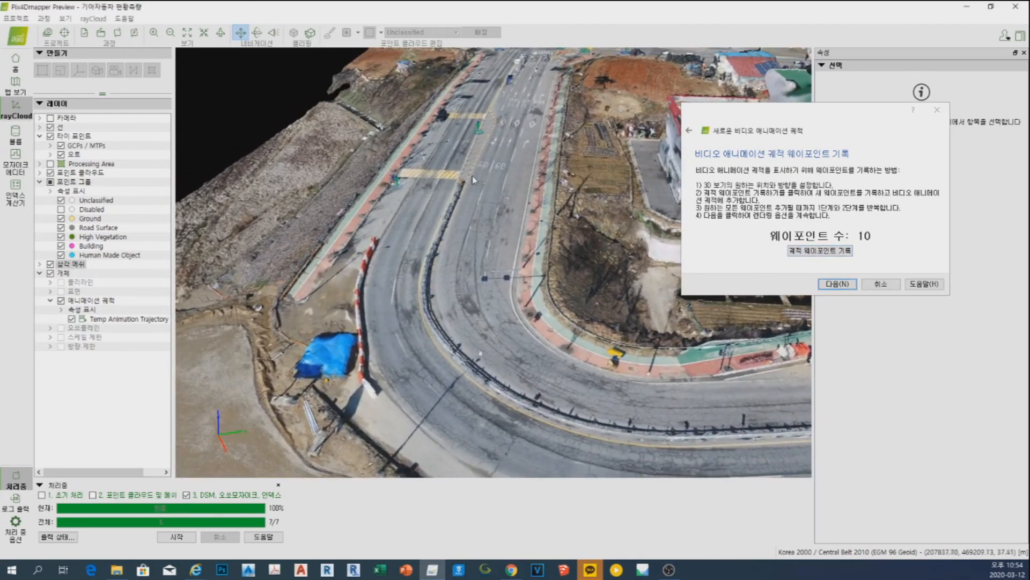
Record animation waypoints 11 to 14 along the straight road to the intersection, and hide the GCPs / MTPs layer.
click(809, 252)
drag(617, 211, 632, 354)
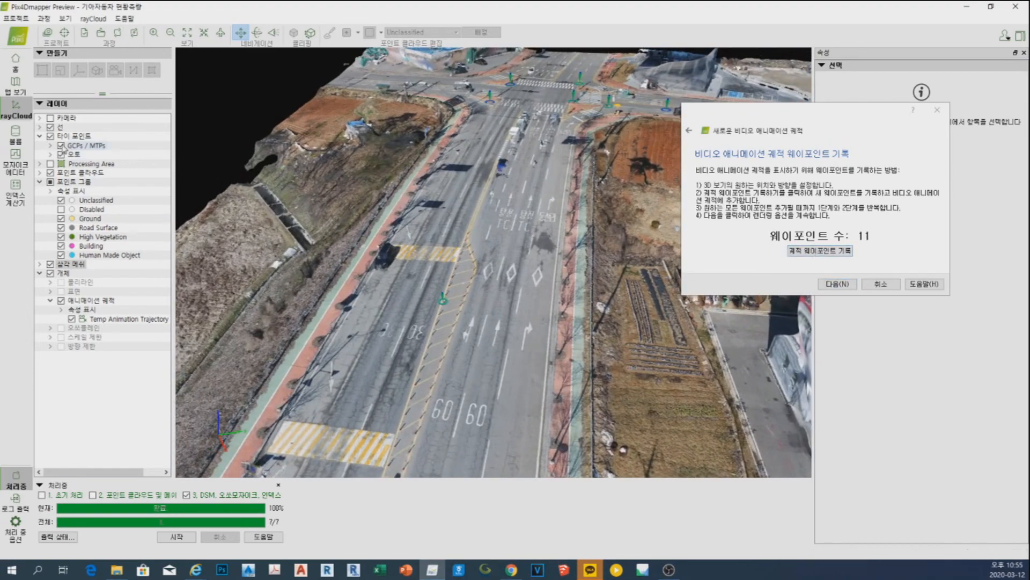
click(819, 250)
drag(582, 213, 572, 263)
click(820, 250)
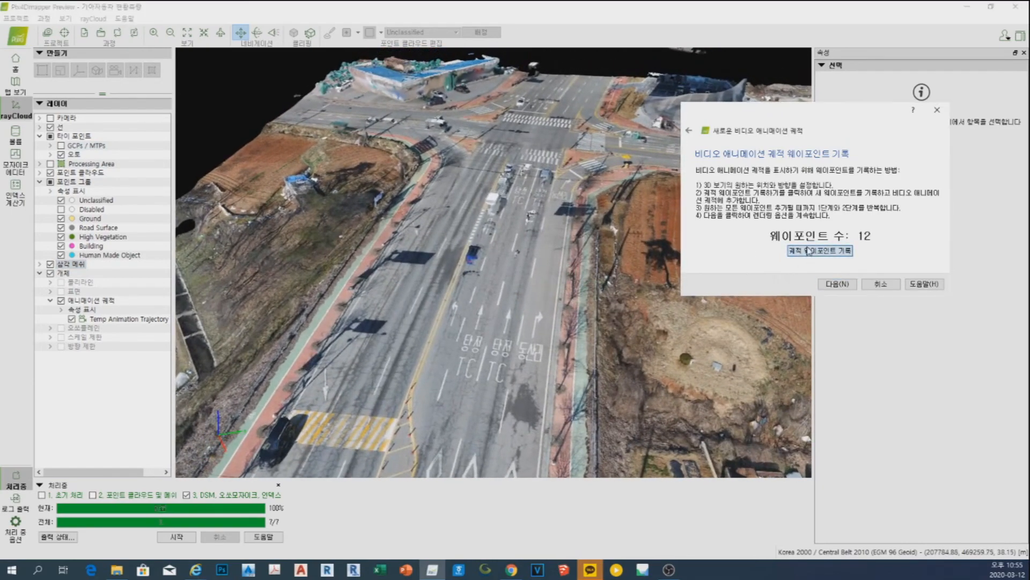
drag(557, 188, 540, 291)
click(820, 250)
Record animation waypoints 15 to 17 while circling around the intersection.
middle_drag(539, 290, 644, 289)
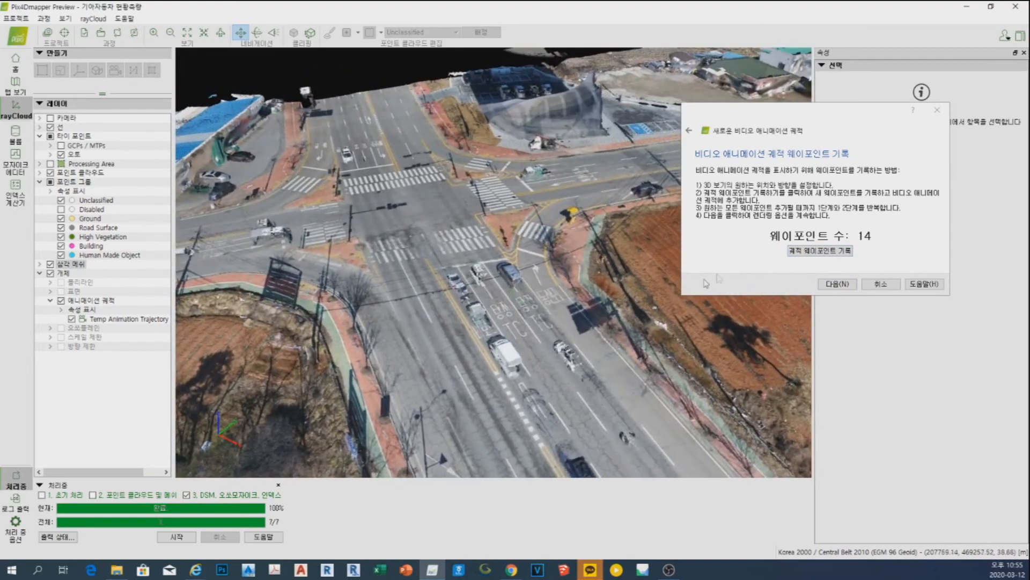
click(797, 252)
middle_drag(575, 329, 675, 351)
click(820, 250)
middle_drag(553, 306, 569, 311)
click(799, 252)
middle_drag(432, 331, 487, 354)
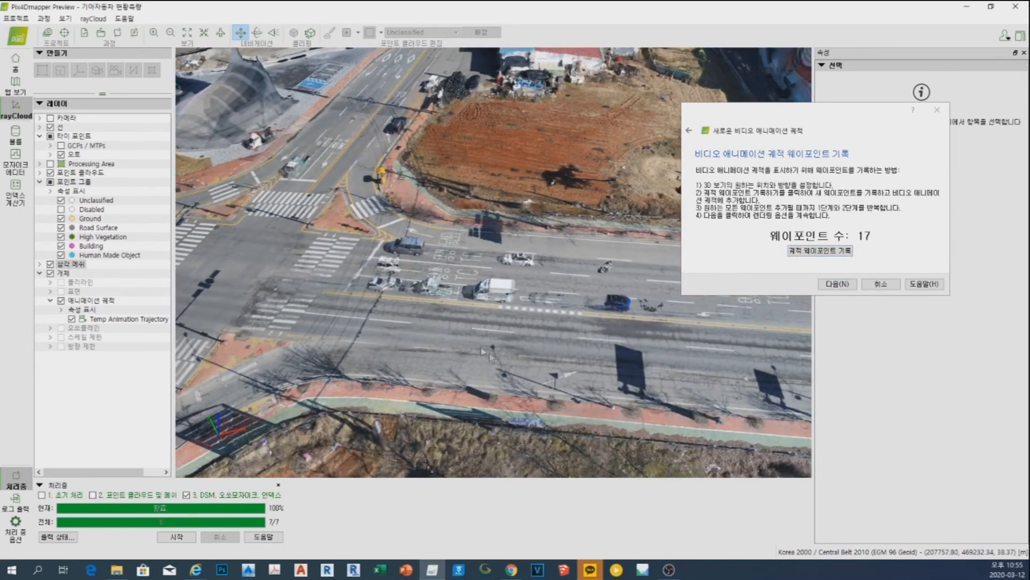
Record animation waypoints 18 to 21 while pulling back from the intersection.
click(820, 250)
scroll(520, 310, down, 3)
click(820, 250)
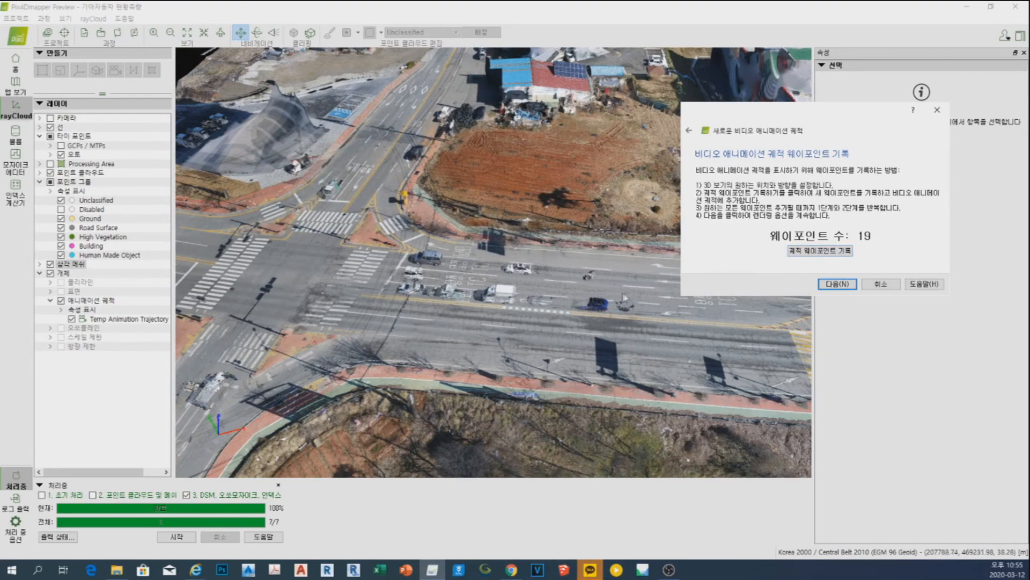
click(820, 250)
scroll(527, 314, down, 3)
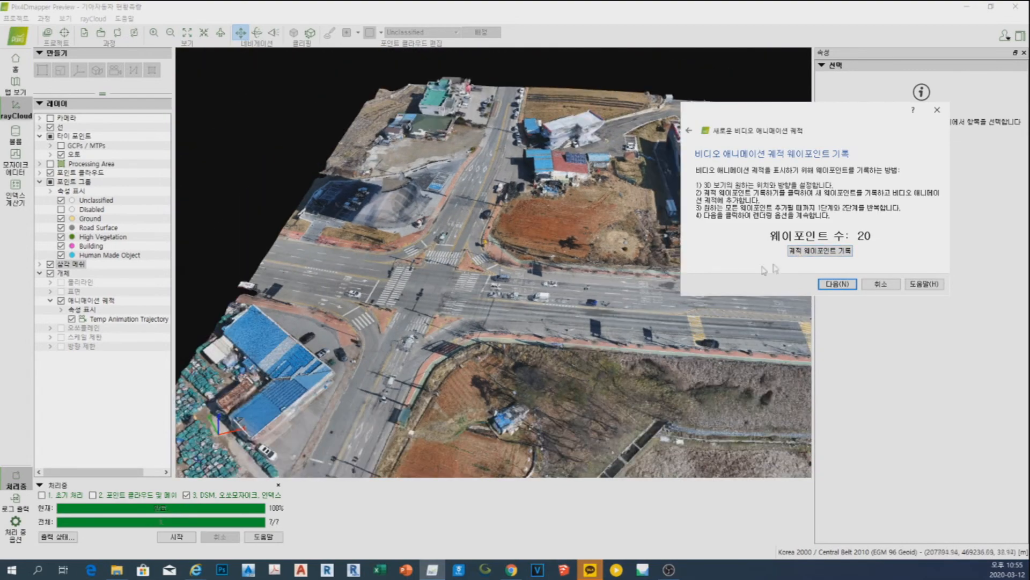
click(806, 252)
Record animation waypoints 22 to 26, ending with an overview of the whole site.
scroll(507, 309, up, 3)
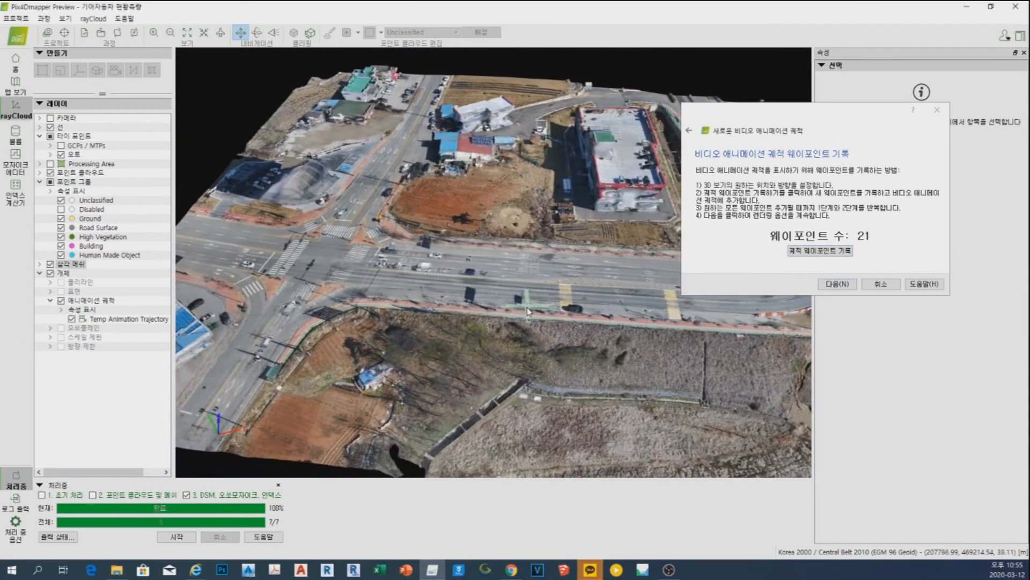
click(793, 249)
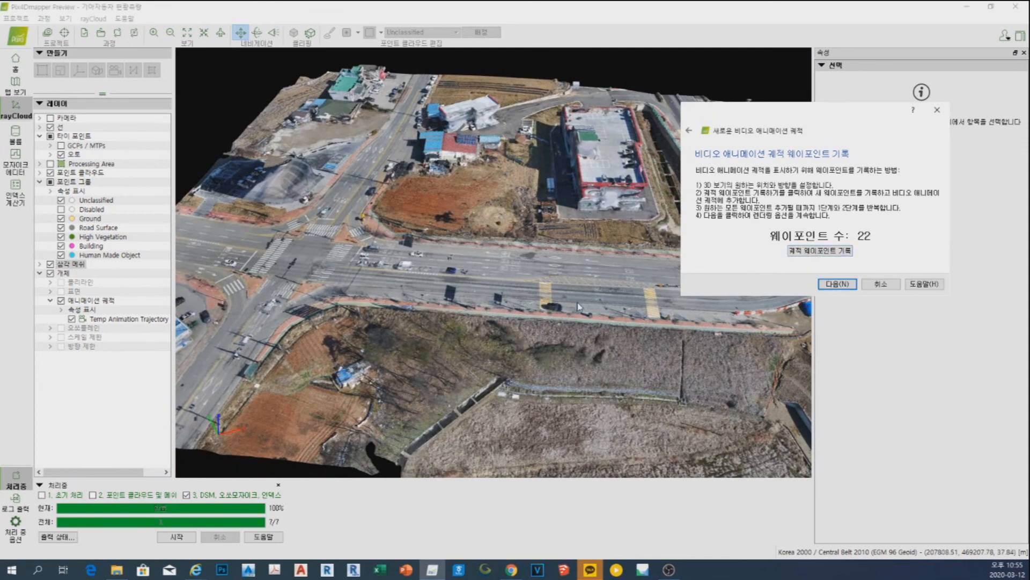
click(792, 248)
scroll(623, 333, up, 3)
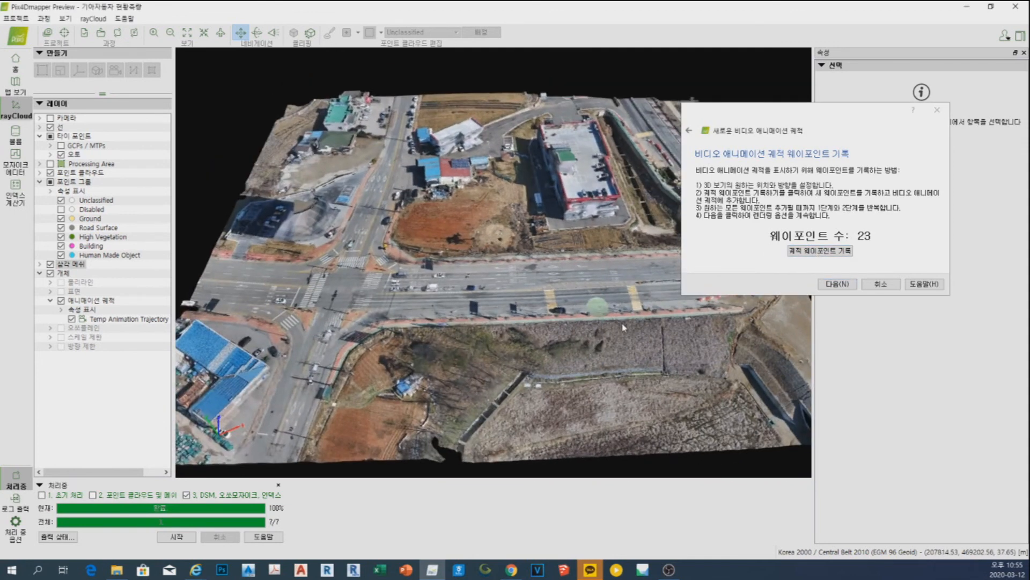
click(806, 251)
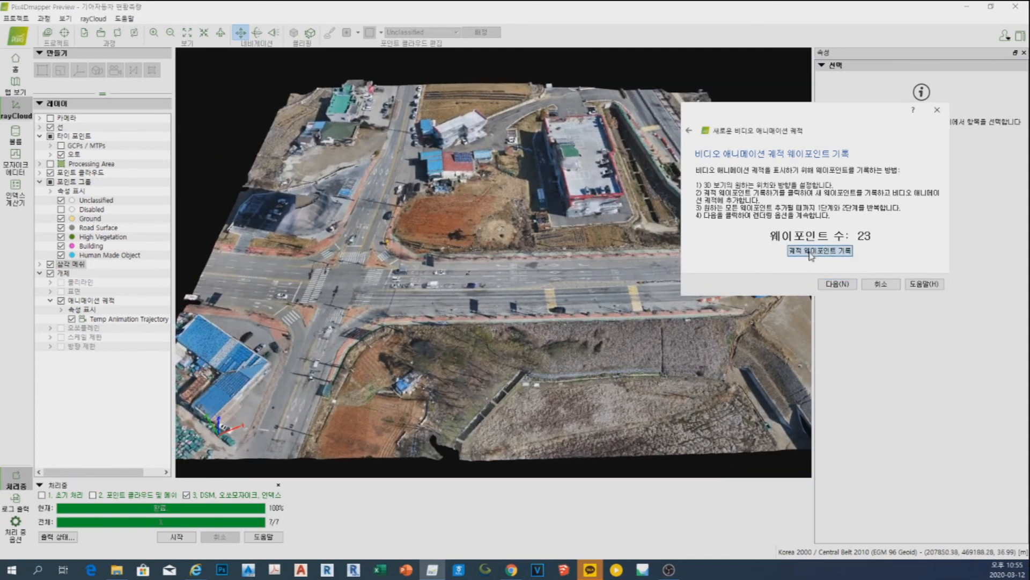
click(804, 250)
scroll(622, 317, down, 2)
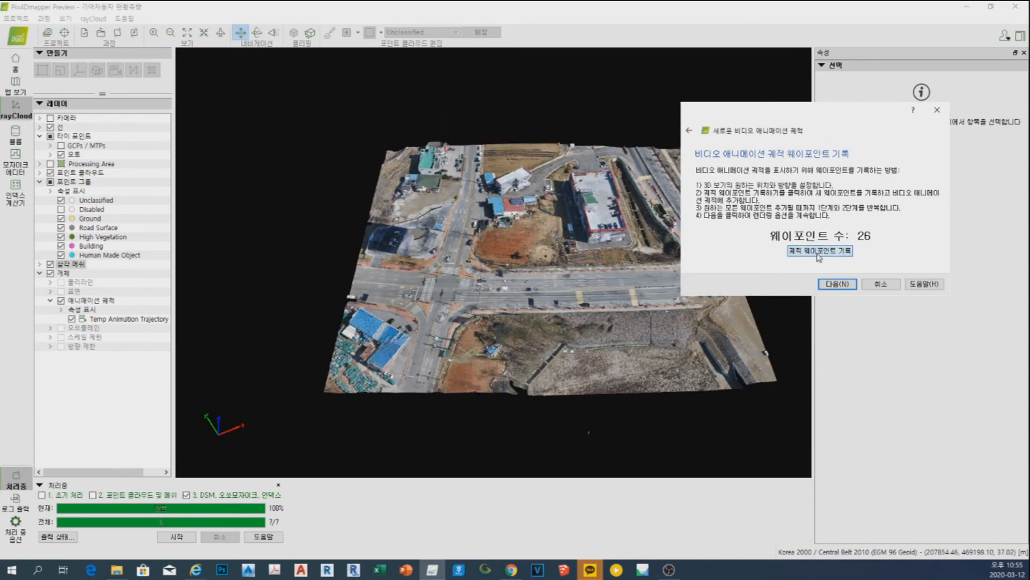
Set the video animation duration to 60 seconds with interpolation enabled, finish the trajectory and play its preview.
click(837, 283)
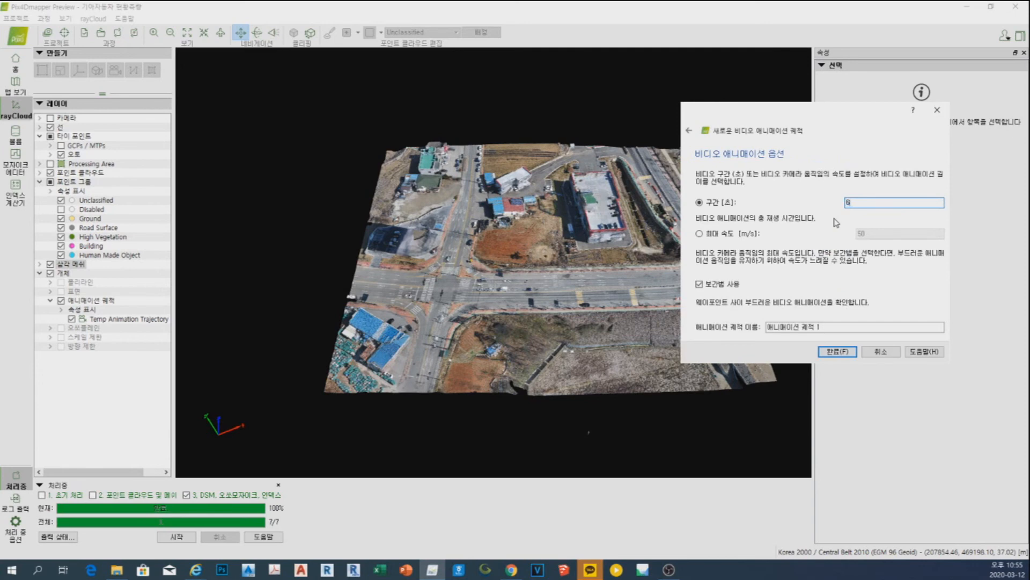
click(838, 351)
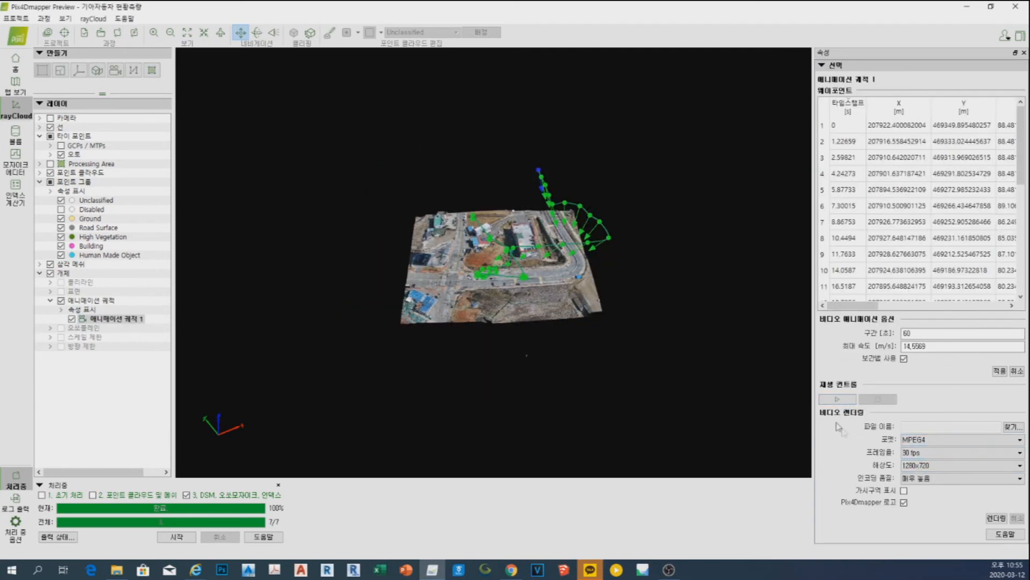
click(830, 399)
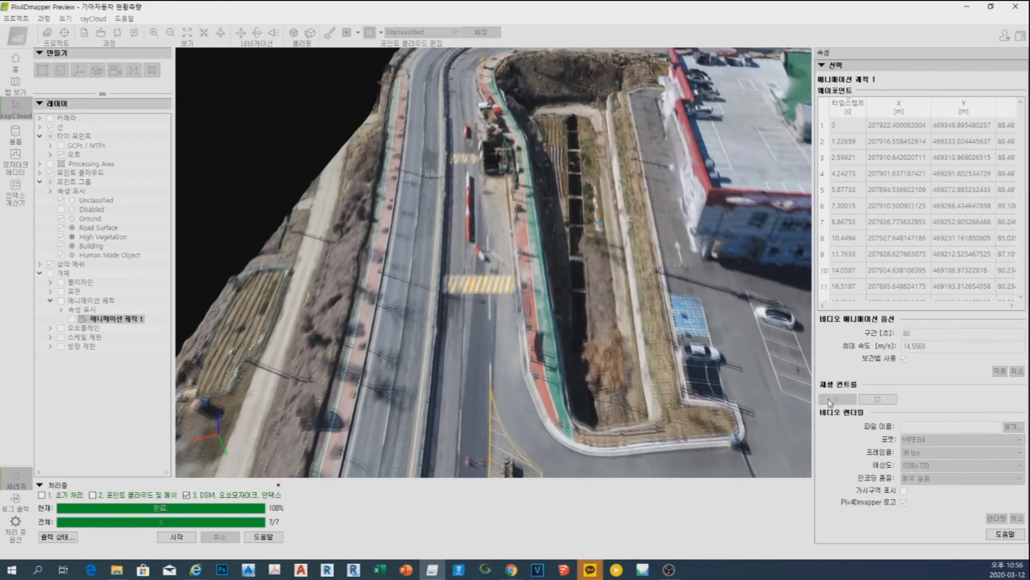